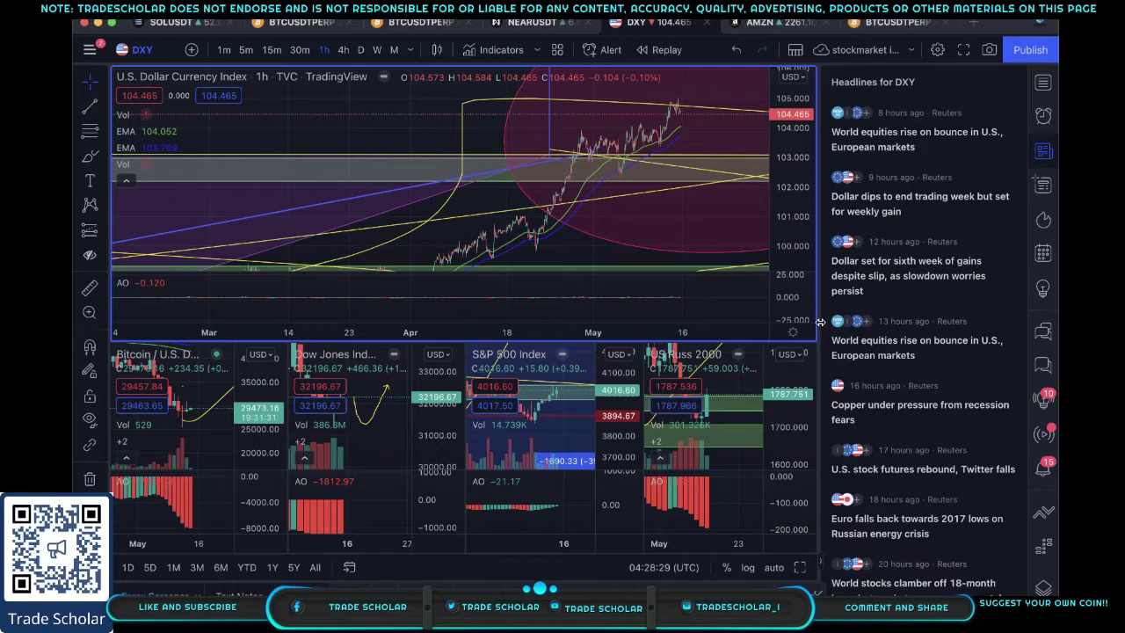
Step: Hide the DXY headlines list so the dollar index, Bitcoin, Dow, S&P and Russell charts fill the window
left_click(1044, 151)
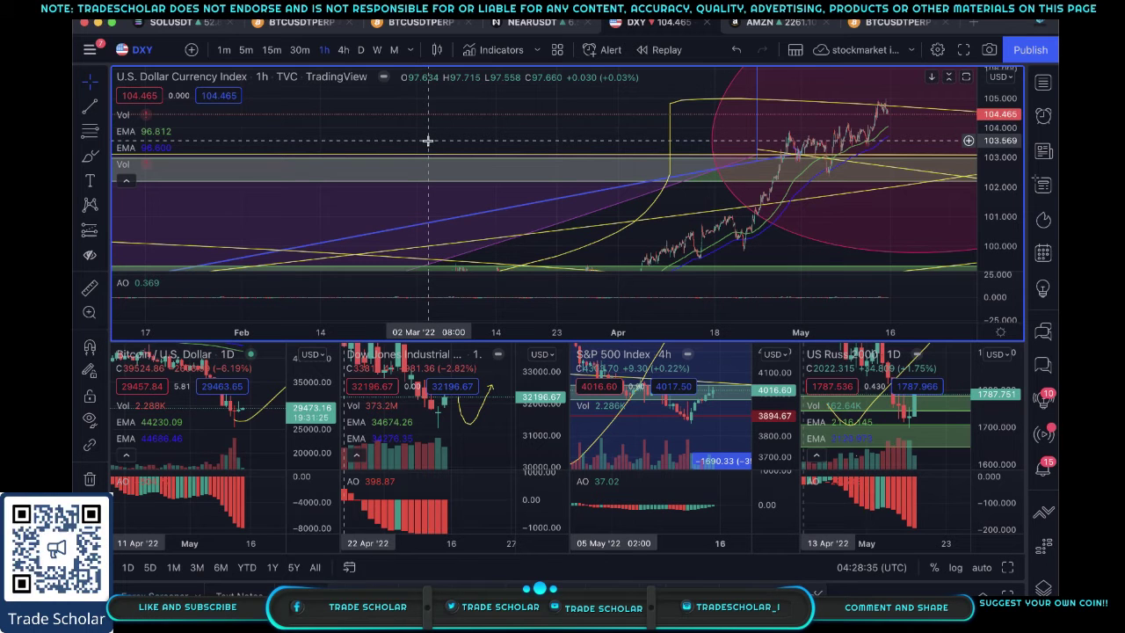
Step: Switch to the BTCUSDTPERP chart, nudge the BTC Long Position note up-left, and bring up Telegram
left_click(406, 24)
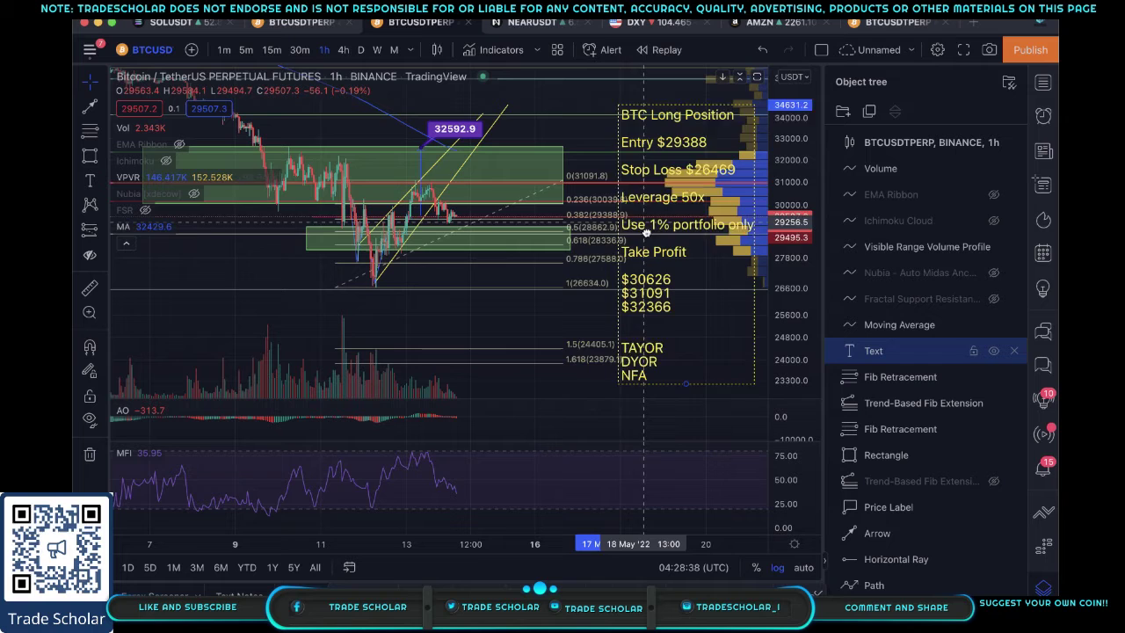
mouse_move(646, 233)
left_mouse_down()
mouse_move(630, 209)
mouse_move(645, 210)
left_mouse_up()
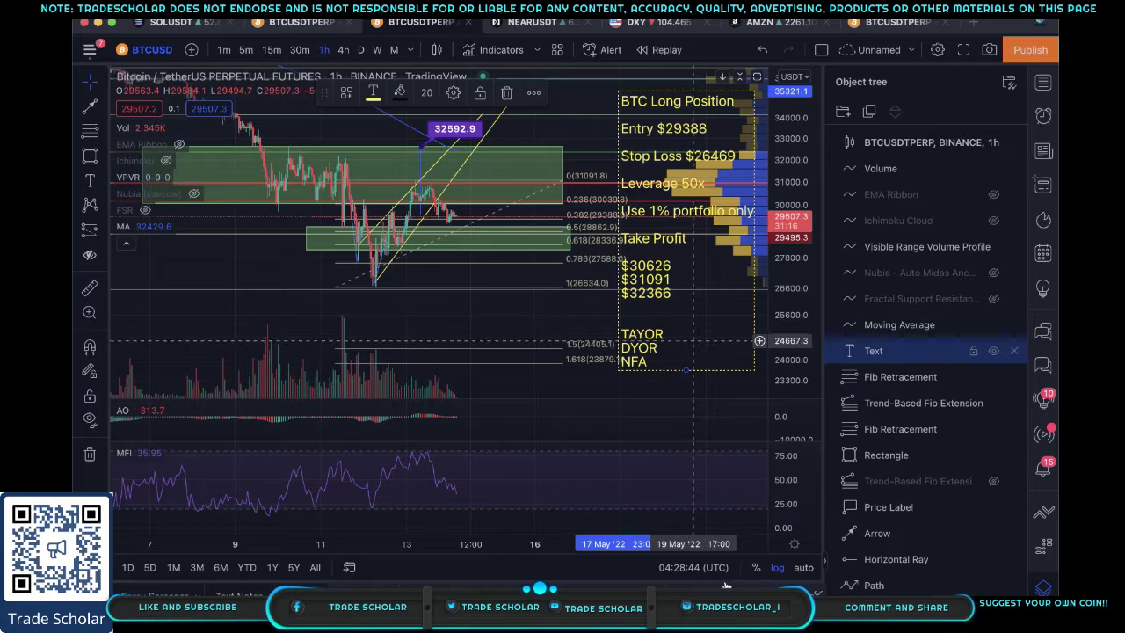
mouse_move(726, 586)
left_click(857, 587)
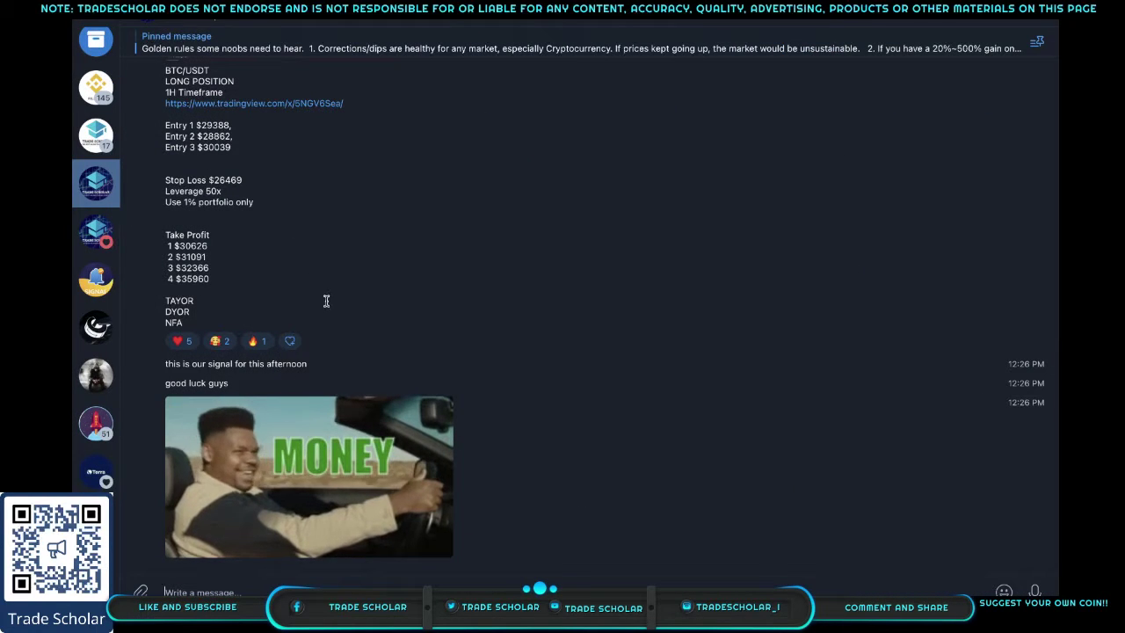
Step: Scroll back in the Trade Scholar chat to the 13 May BTC long signal with entries $30,428/$29,170
scroll(255, 246, "up", 2)
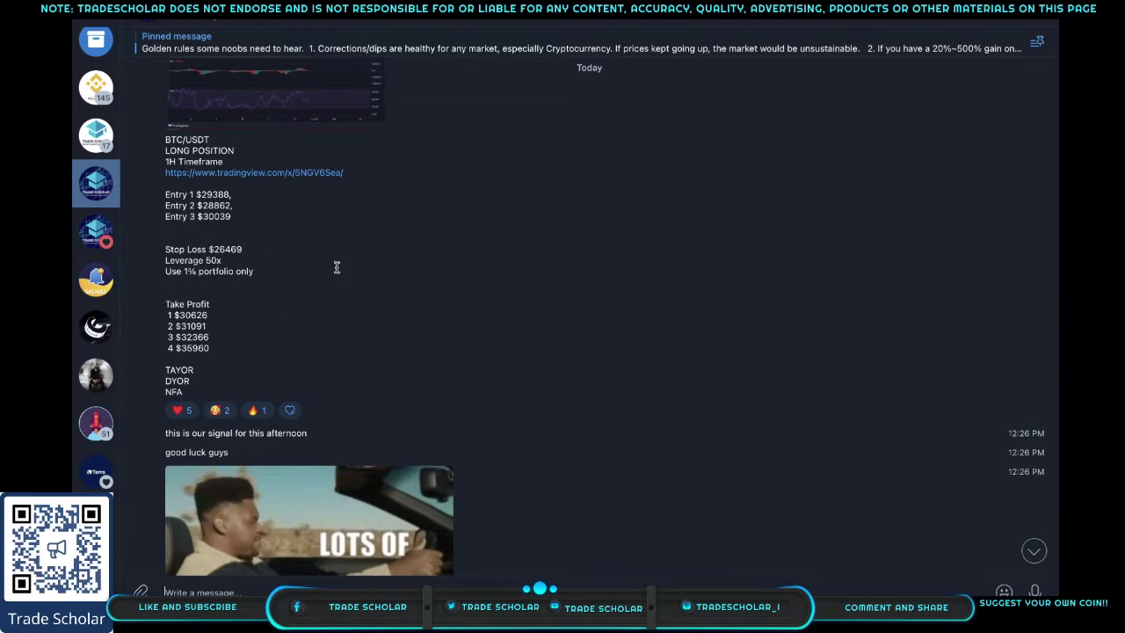
scroll(334, 264, "up", 5)
scroll(316, 316, "up", 5)
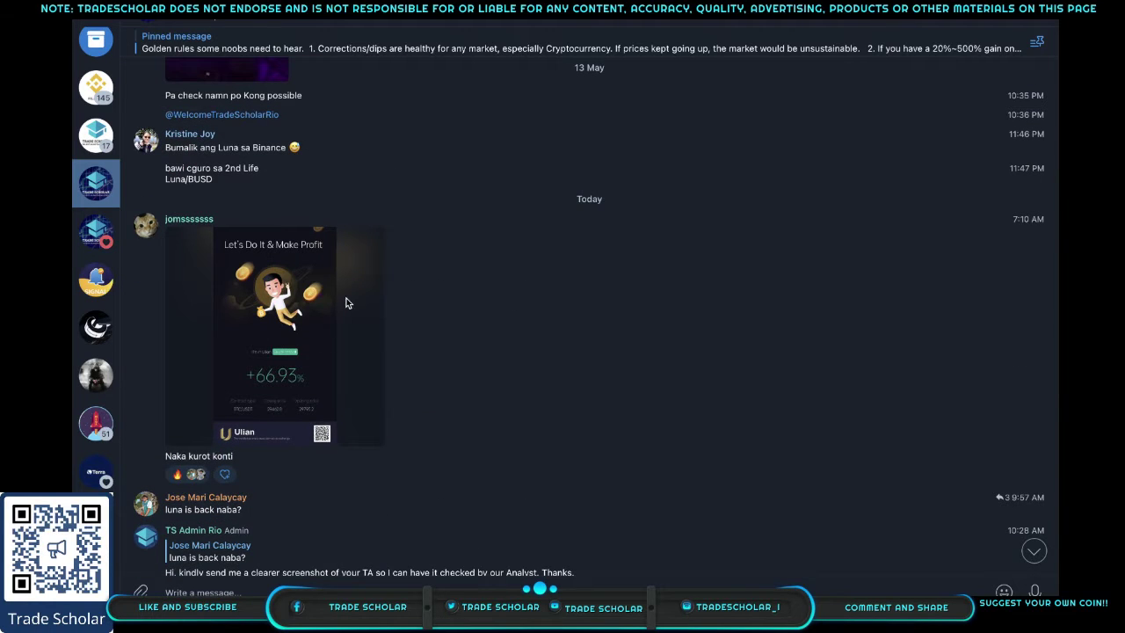
scroll(346, 303, "up", 5)
scroll(345, 304, "up", 5)
scroll(345, 303, "up", 5)
scroll(346, 303, "up", 2)
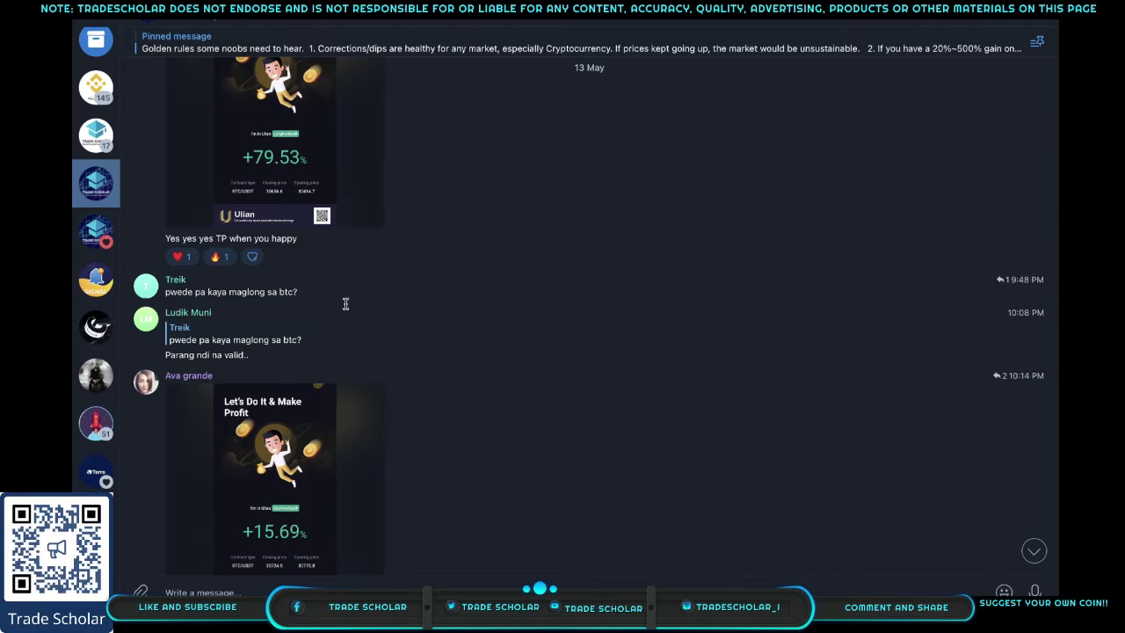
scroll(346, 303, "down", 1)
scroll(262, 358, "up", 5)
scroll(355, 390, "up", 2)
scroll(293, 334, "up", 2)
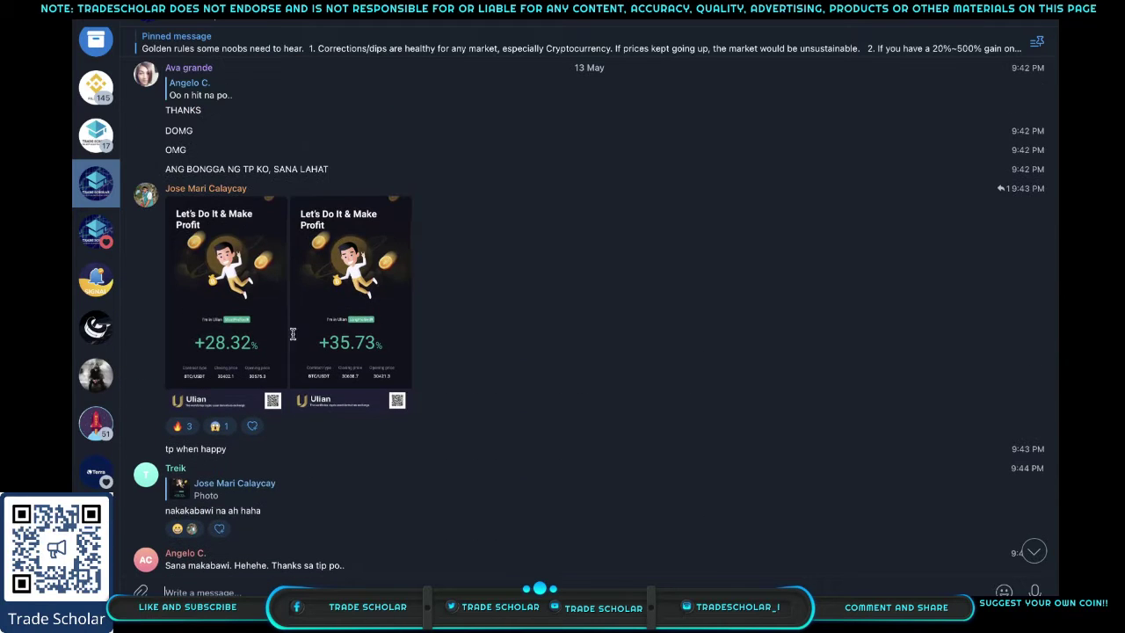
scroll(351, 303, "up", 3)
scroll(320, 313, "up", 5)
scroll(320, 313, "up", 5)
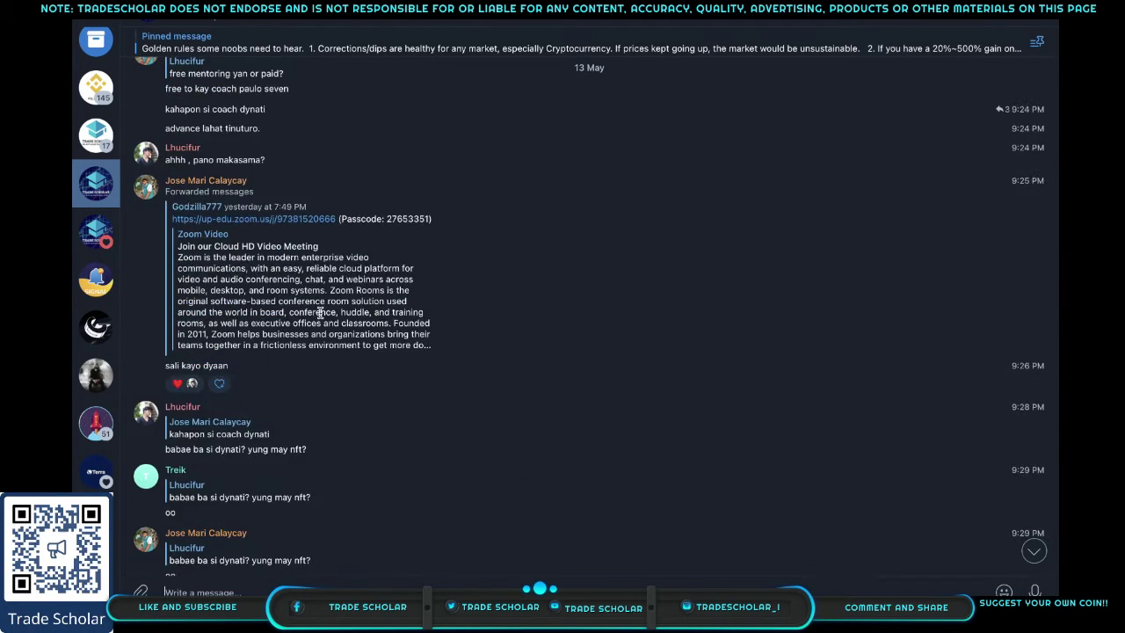
scroll(320, 313, "up", 3)
scroll(320, 313, "up", 5)
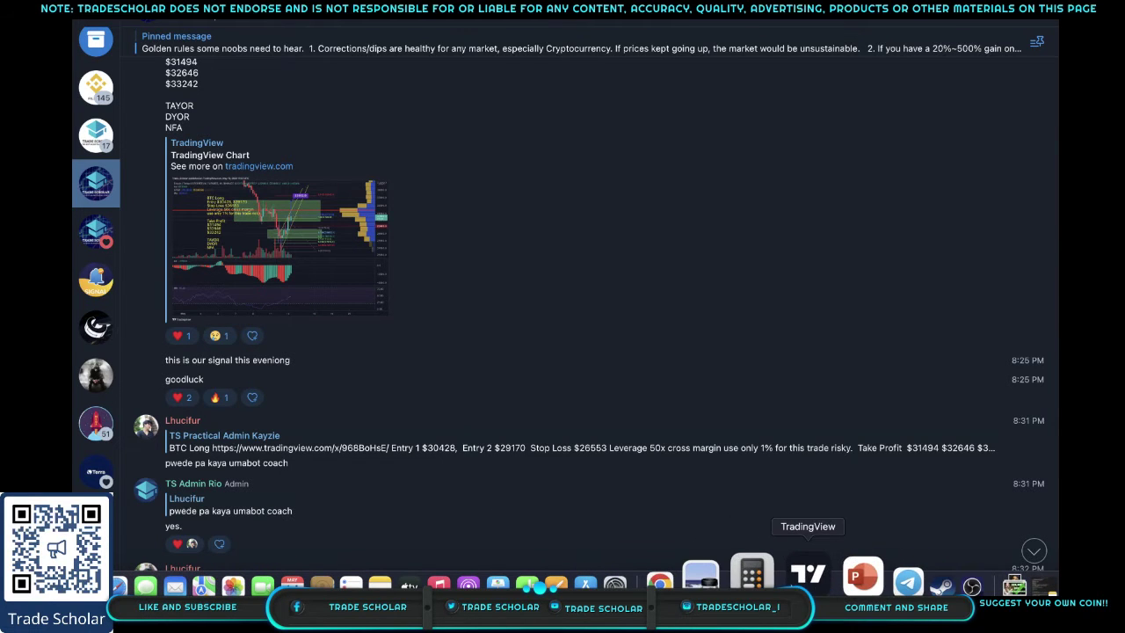
Step: Return to the BTCUSDTPERP chart, hide the long-position text note, and compress the price scale
left_click(808, 573)
mouse_move(914, 351)
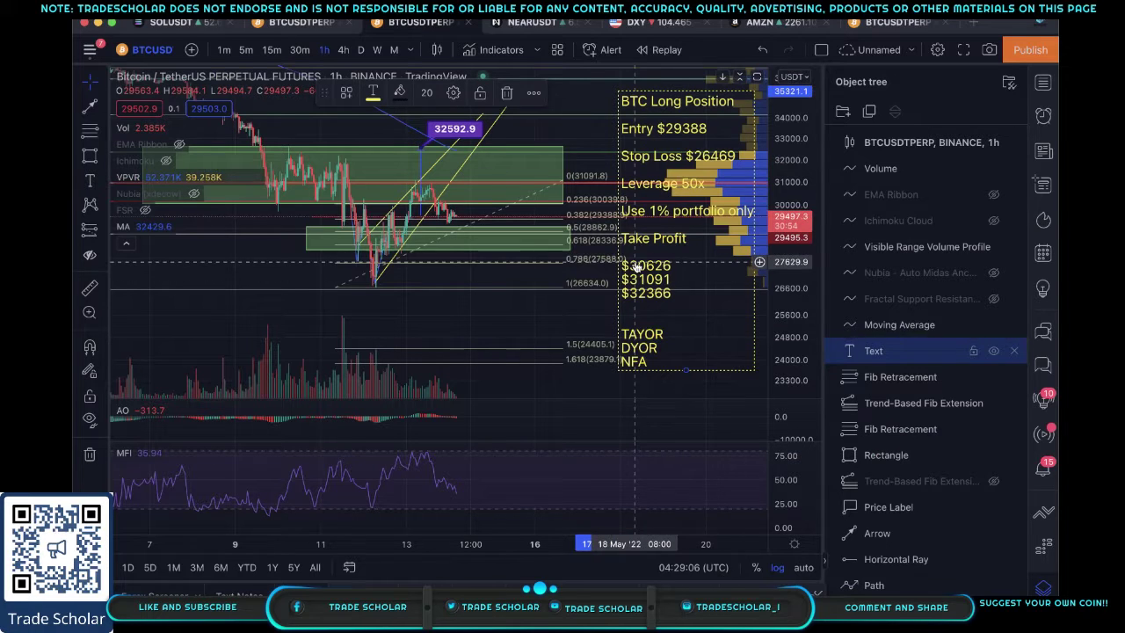
left_click(995, 352)
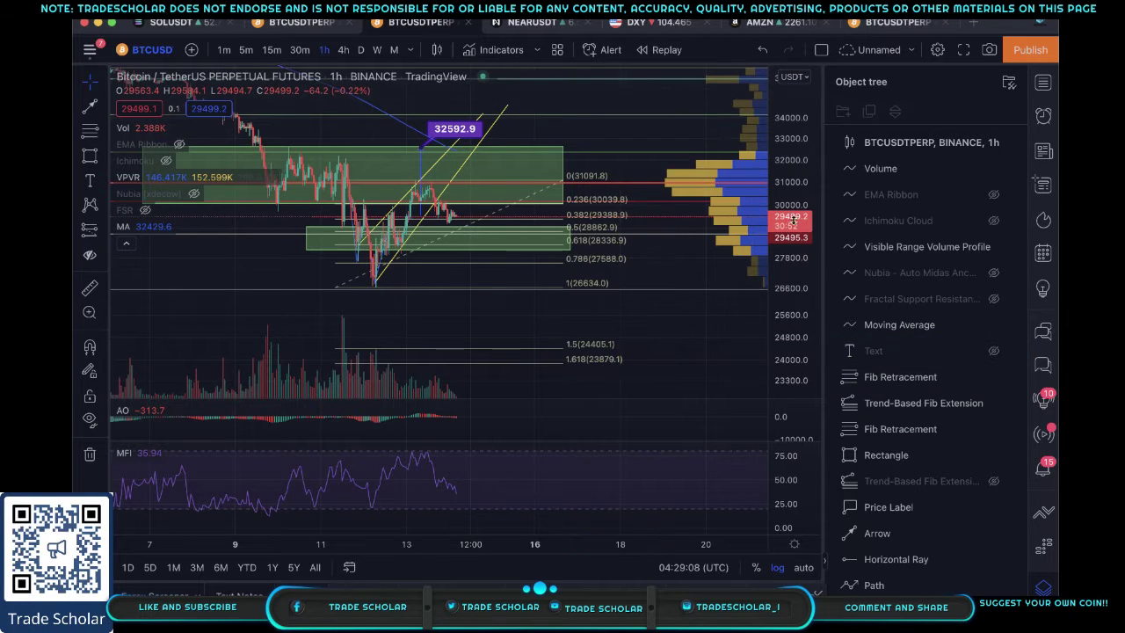
left_click_drag(773, 228, 773, 256)
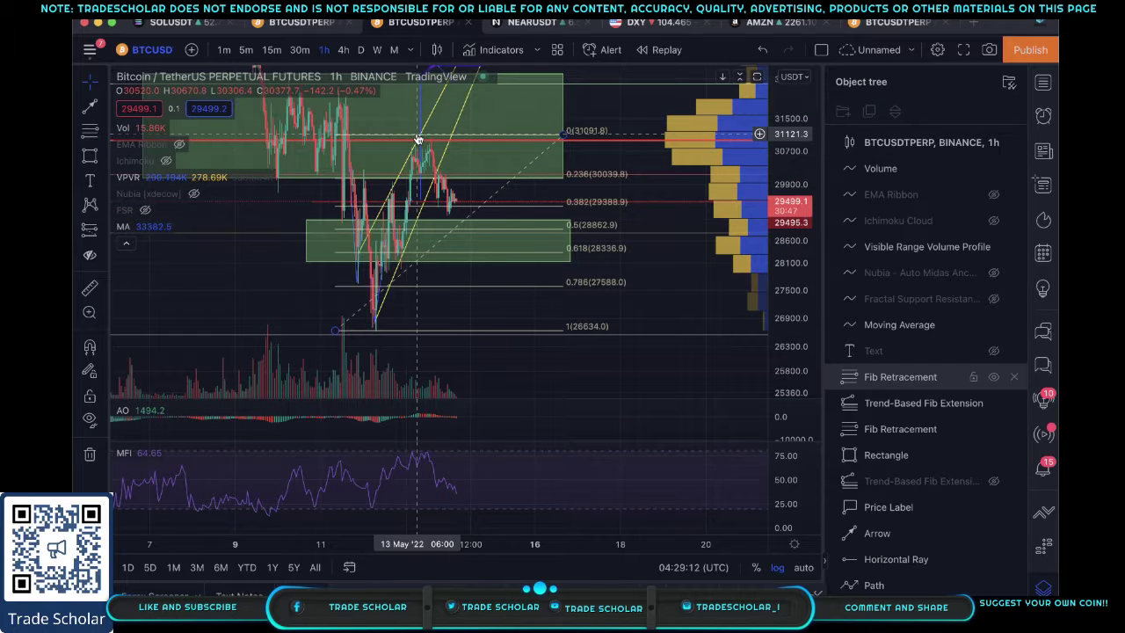
Step: Clear the chart selections and squeeze the price scale to reveal Fibonacci levels 1.5 and 1.618
left_click(455, 208)
left_click(457, 209)
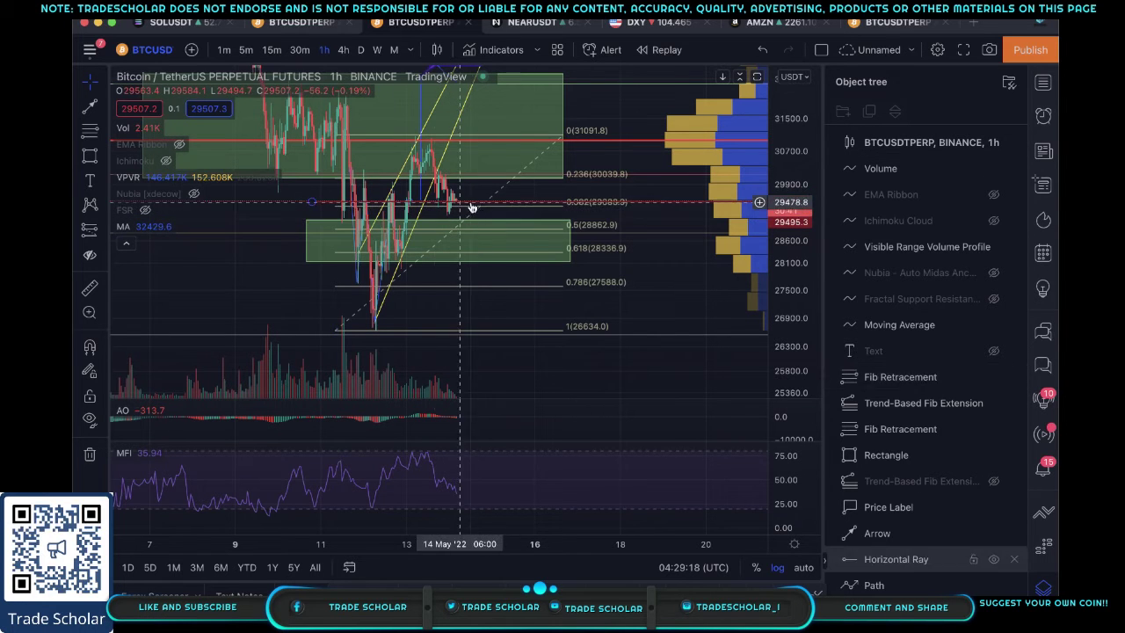
left_click(446, 205)
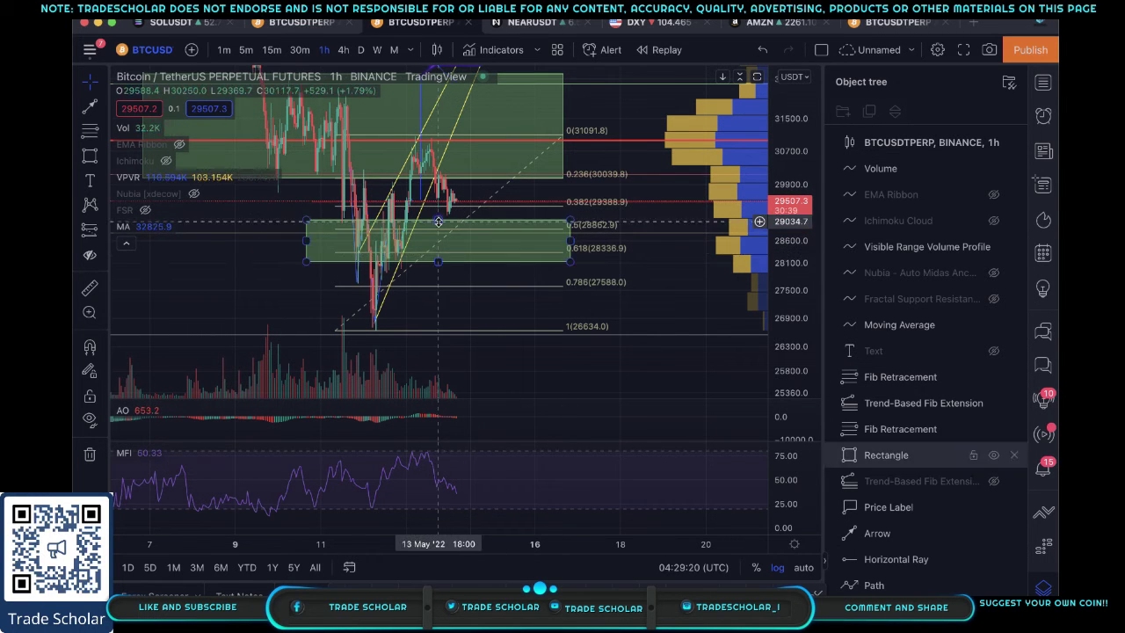
left_click(449, 214)
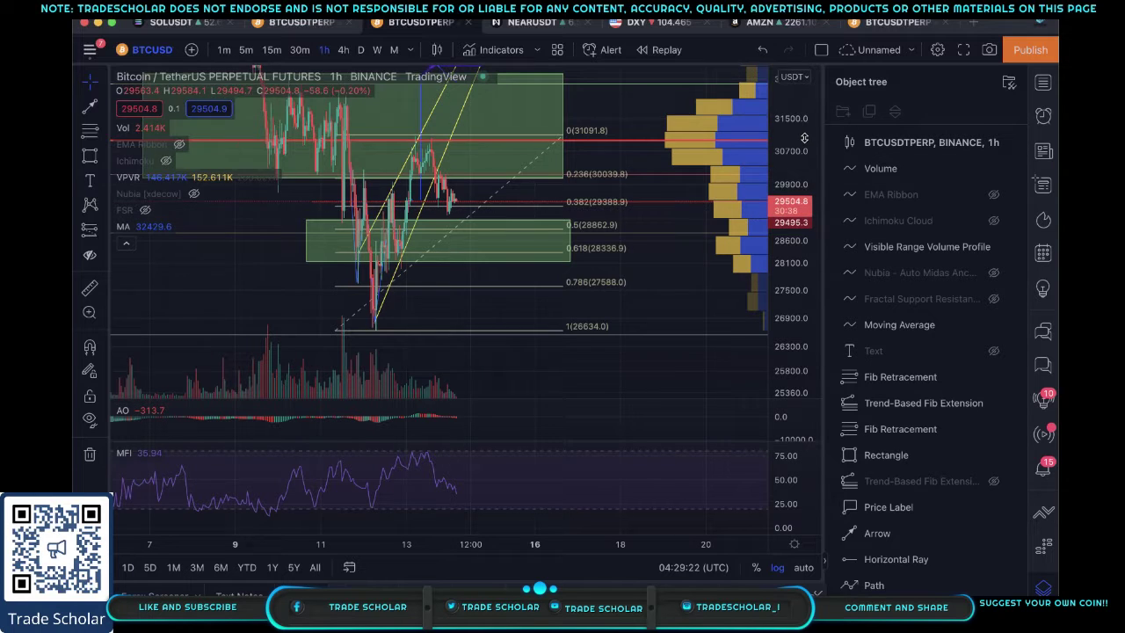
left_click_drag(804, 138, 796, 305)
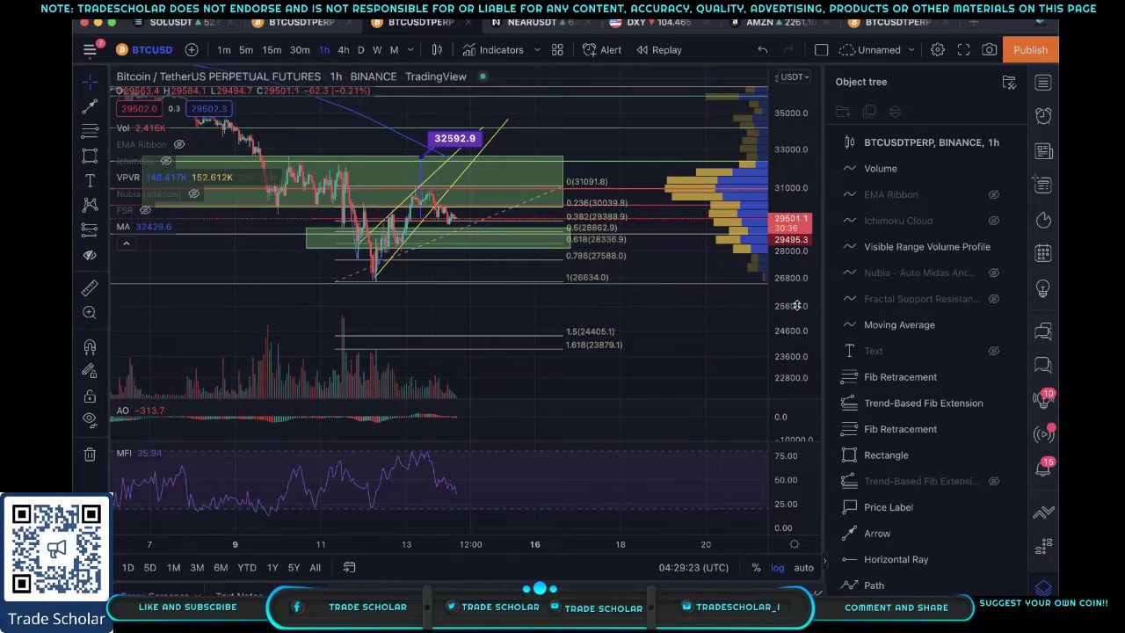
Step: View the BTCUSDTPERP chart on the 4-hour timeframe with space on the right
left_click(343, 50)
mouse_move(502, 251)
left_mouse_down()
mouse_move(294, 226)
mouse_move(236, 275)
mouse_move(522, 202)
left_mouse_up()
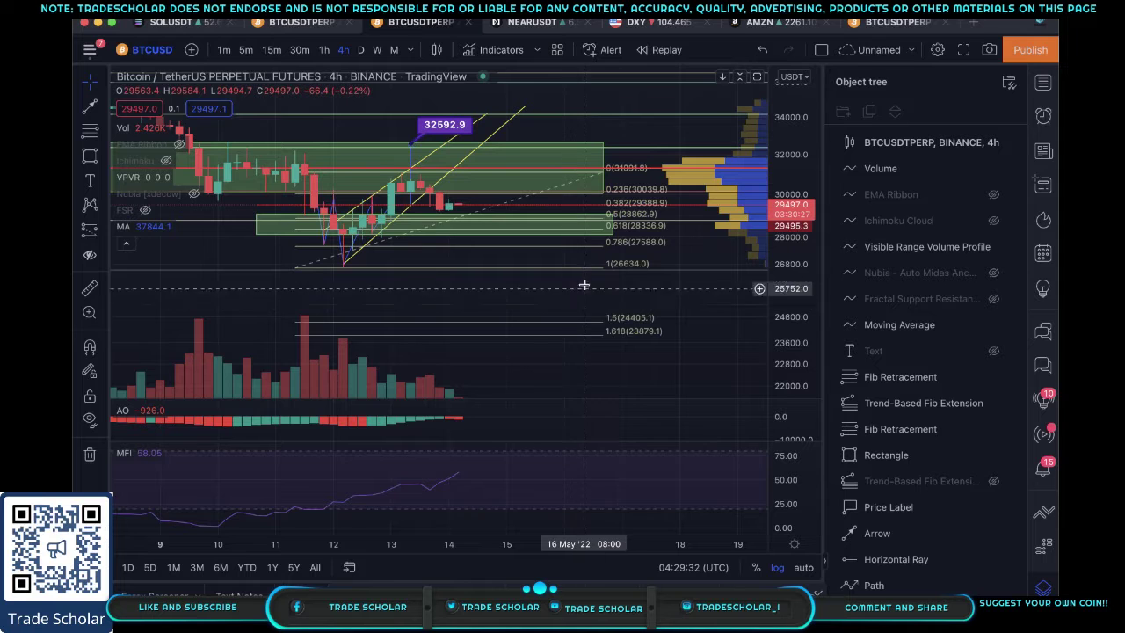
scroll(509, 246, "down", 4)
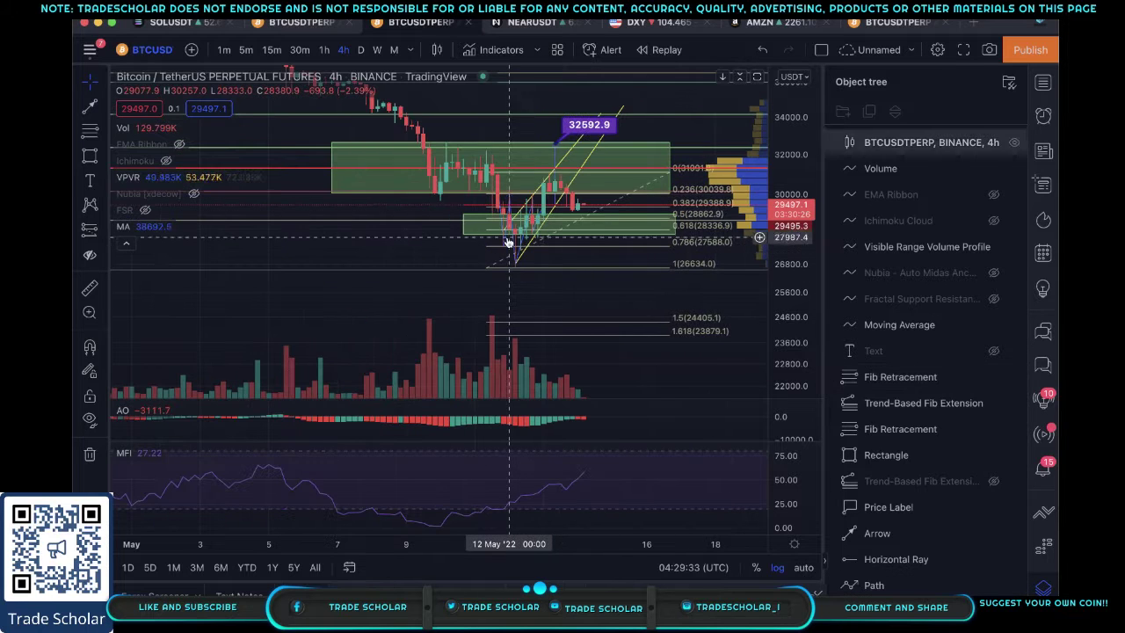
Step: Switch to daily candles and zoom out to show the Fibonacci levels back to 2021 and future space to 2023
left_click(361, 51)
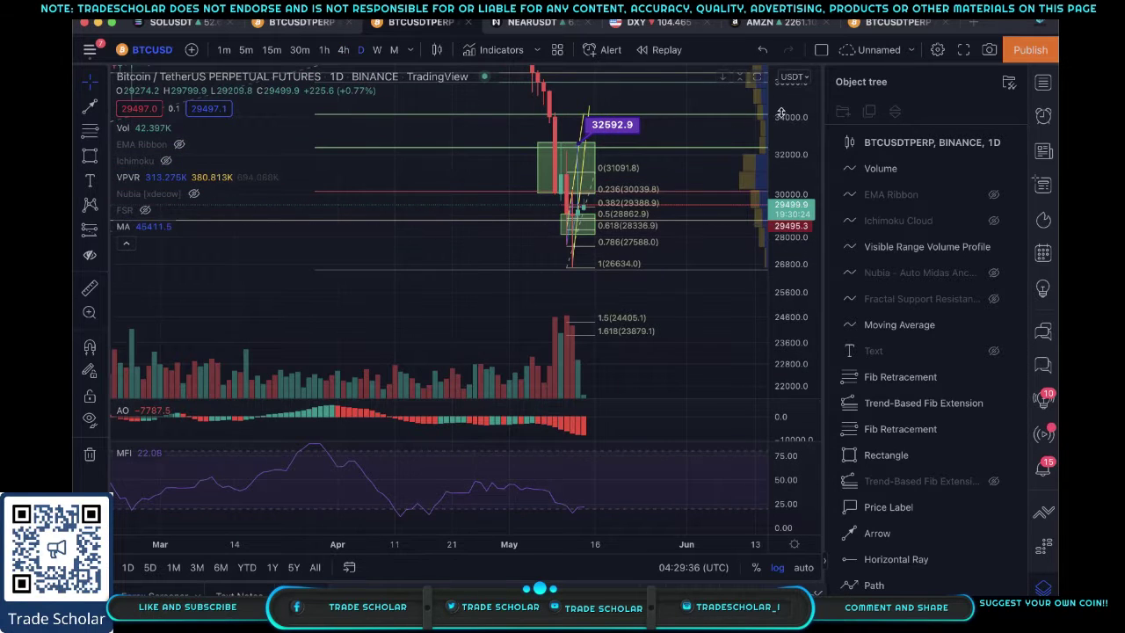
scroll(756, 220, "down", 3)
scroll(729, 298, "down", 3)
scroll(595, 251, "down", 3)
scroll(590, 248, "down", 3)
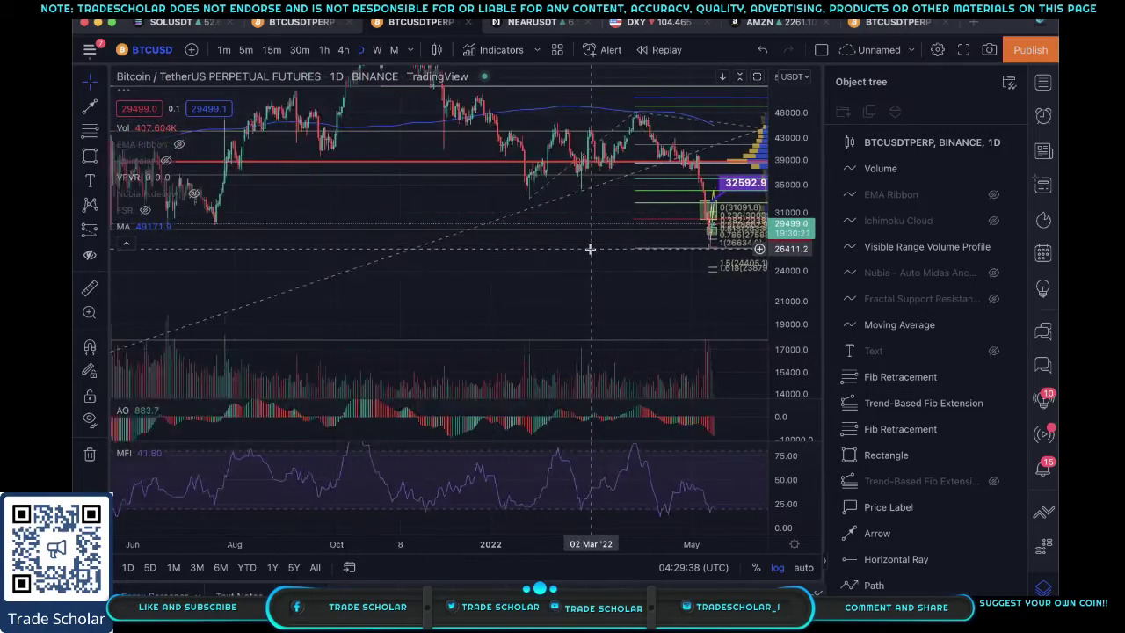
scroll(590, 248, "down", 3)
scroll(563, 259, "down", 2)
mouse_move(553, 263)
left_mouse_down()
mouse_move(273, 283)
mouse_move(298, 292)
mouse_move(131, 332)
mouse_move(145, 291)
mouse_move(464, 383)
mouse_move(598, 305)
mouse_move(590, 314)
mouse_move(612, 251)
mouse_move(650, 258)
mouse_move(629, 265)
left_mouse_up()
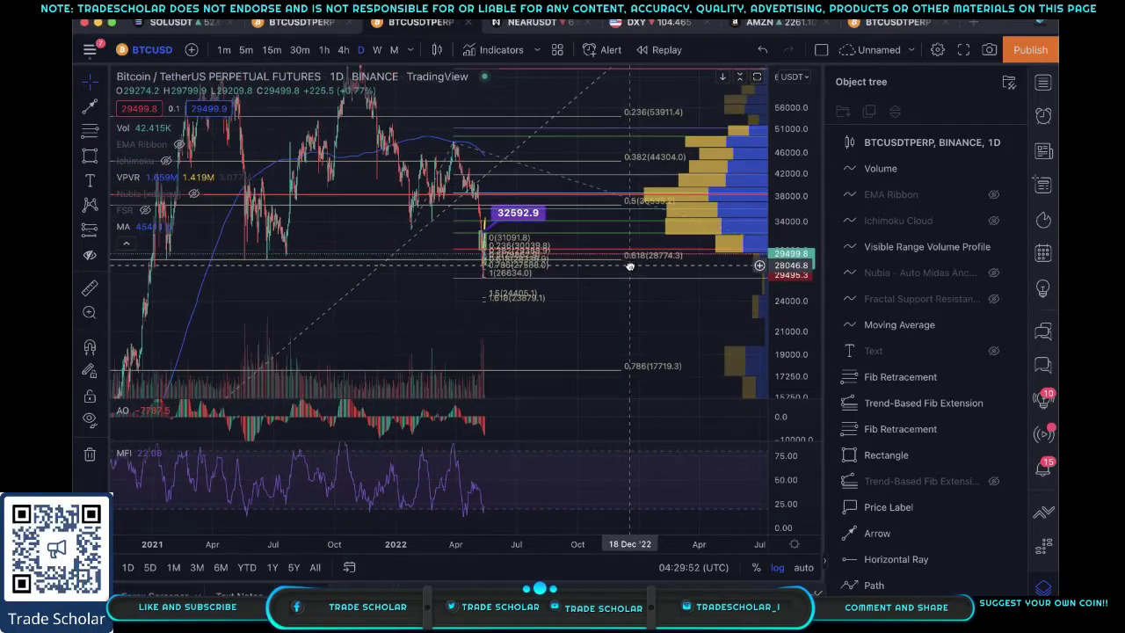
scroll(615, 281, "up", 3)
scroll(442, 231, "up", 3)
scroll(367, 247, "up", 3)
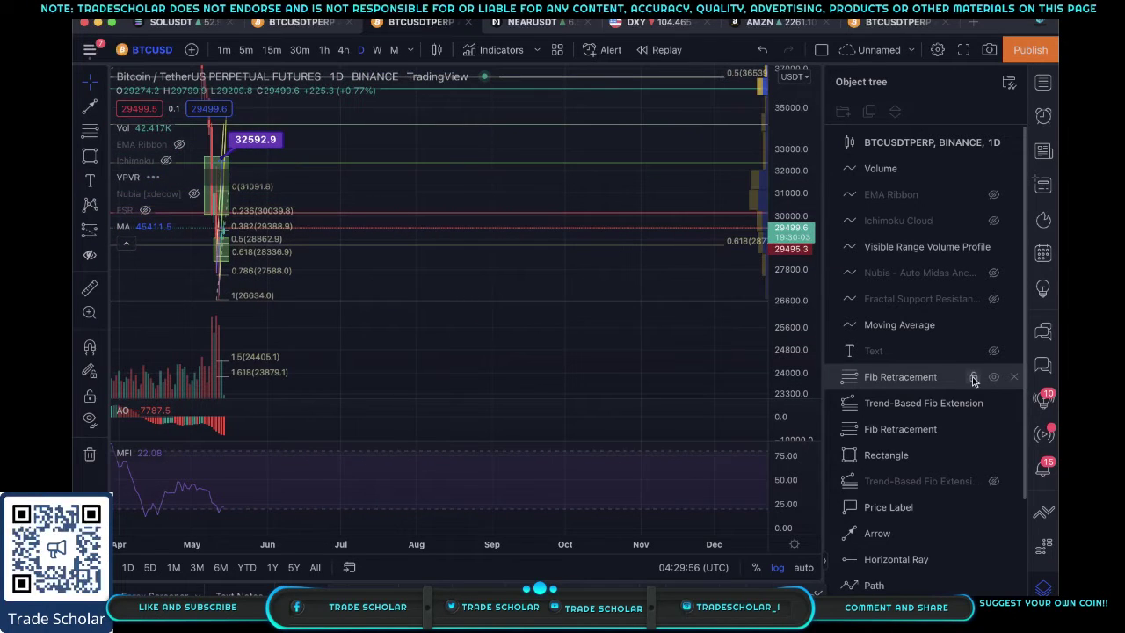
left_click_drag(988, 407, 997, 403)
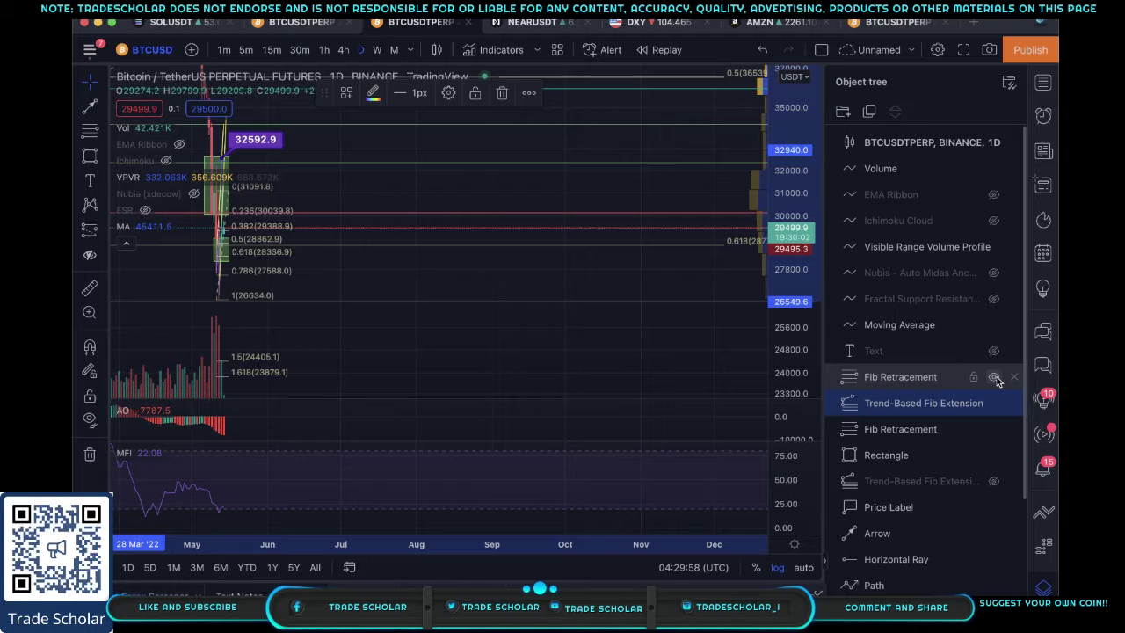
scroll(547, 281, "down", 3)
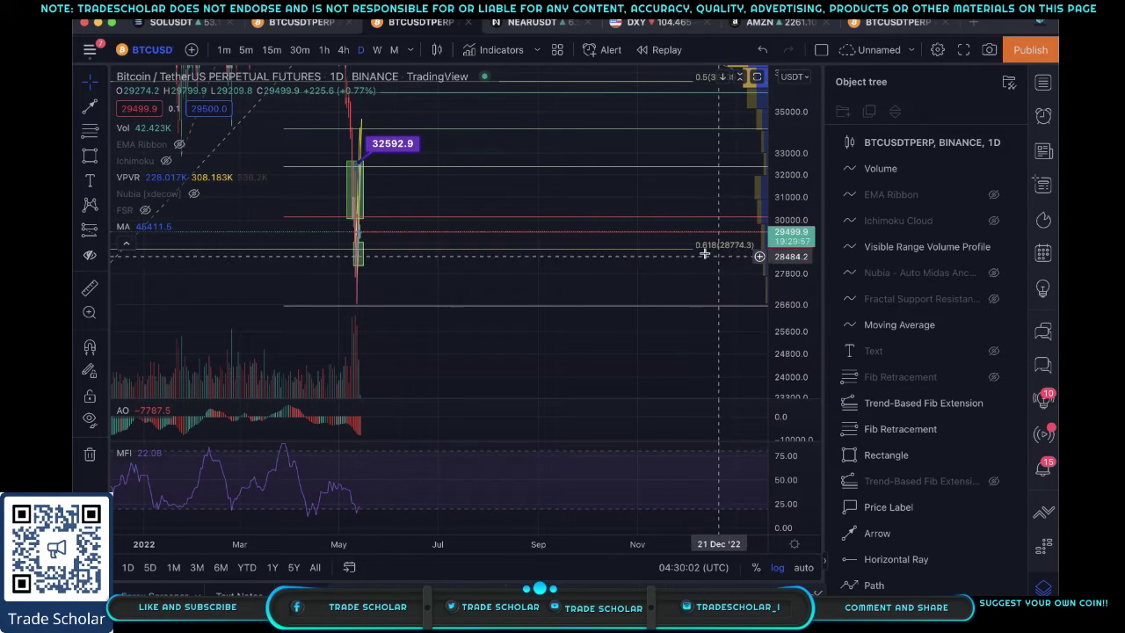
scroll(511, 267, "down", 3)
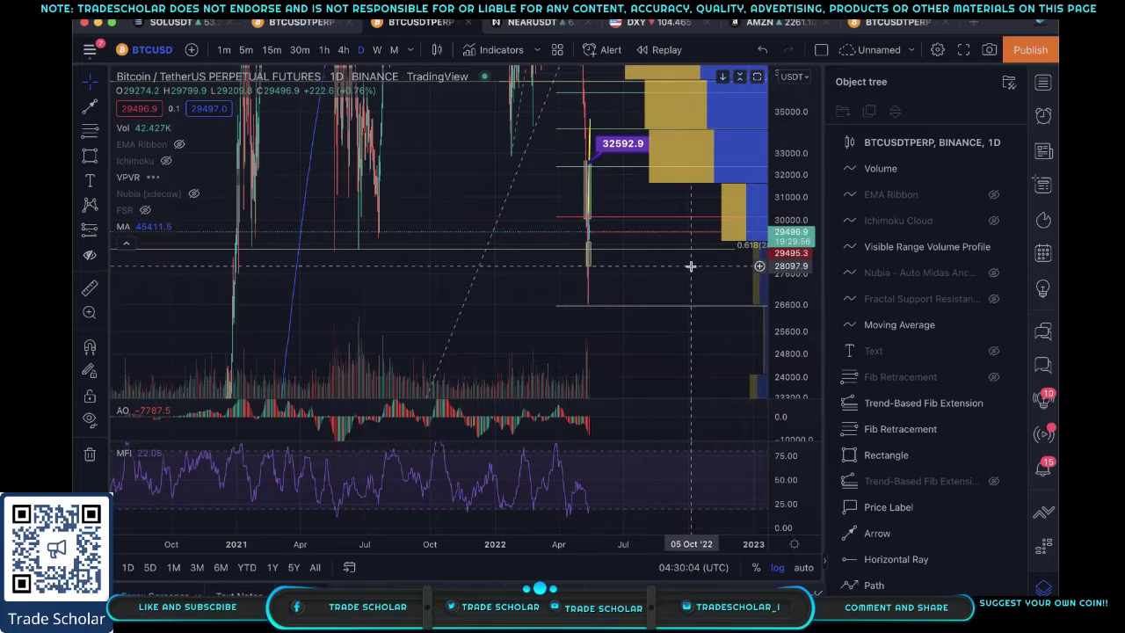
left_click_drag(688, 267, 592, 272)
left_click_drag(806, 126, 728, 346)
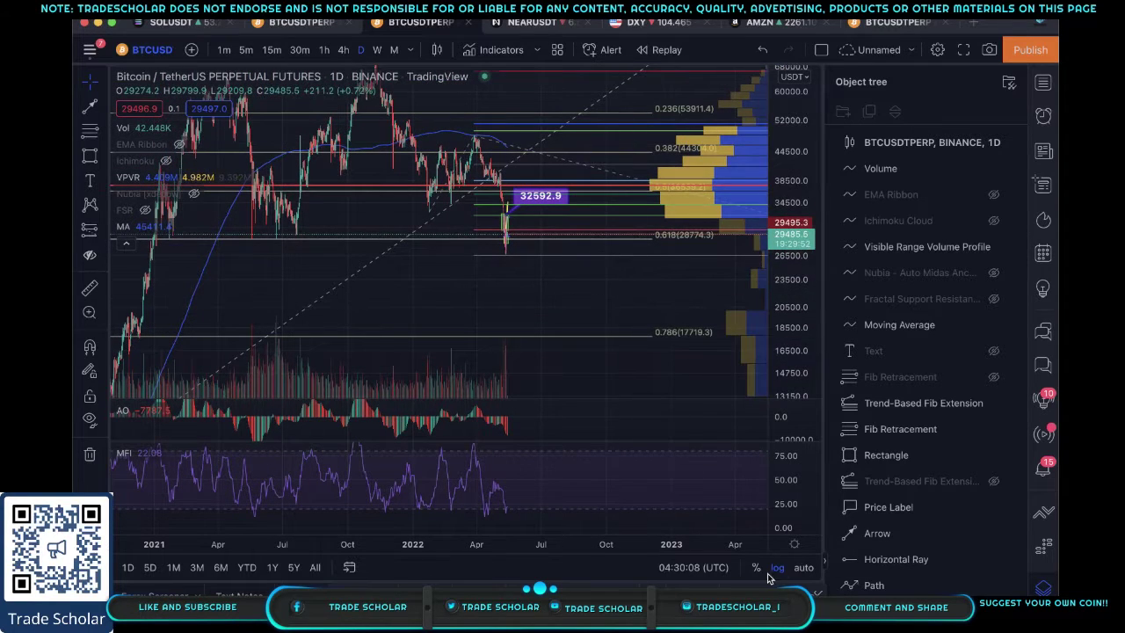
Step: Sketch a yellow projected path bouncing from the May low, then dropping toward 24000
left_click(473, 153)
left_click_drag(473, 138, 495, 215)
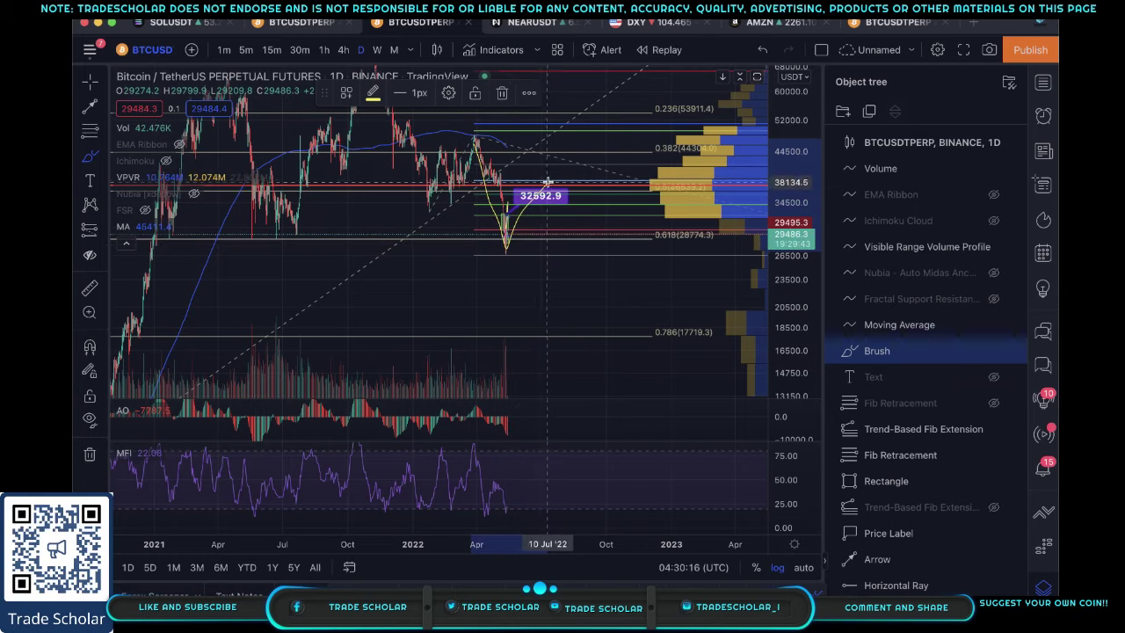
left_click_drag(554, 174, 636, 277)
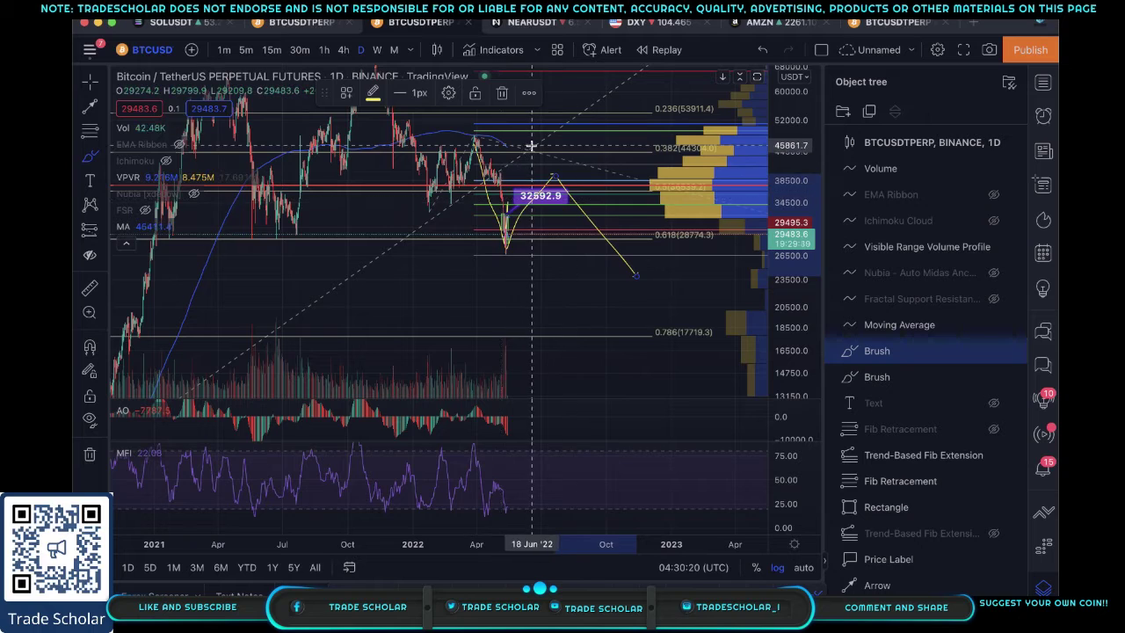
Step: Zoom out the daily chart to 2020 onward, showing the full retracement from $69,441.1 to $3,637.3
scroll(532, 145, "down", 3)
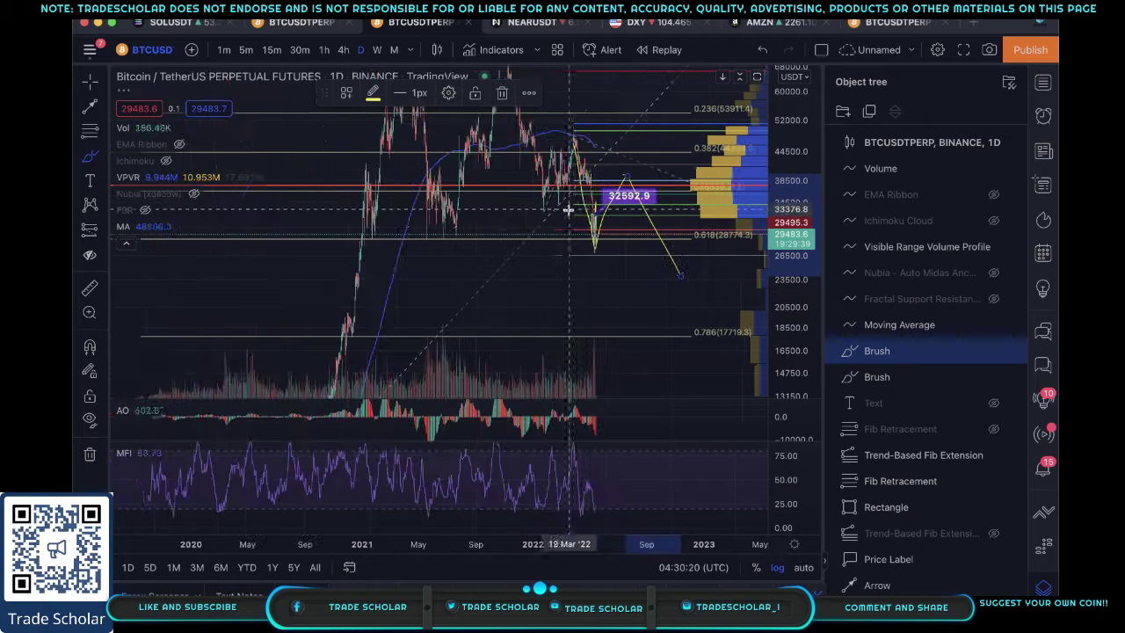
left_click(653, 149)
scroll(633, 158, "right", 5)
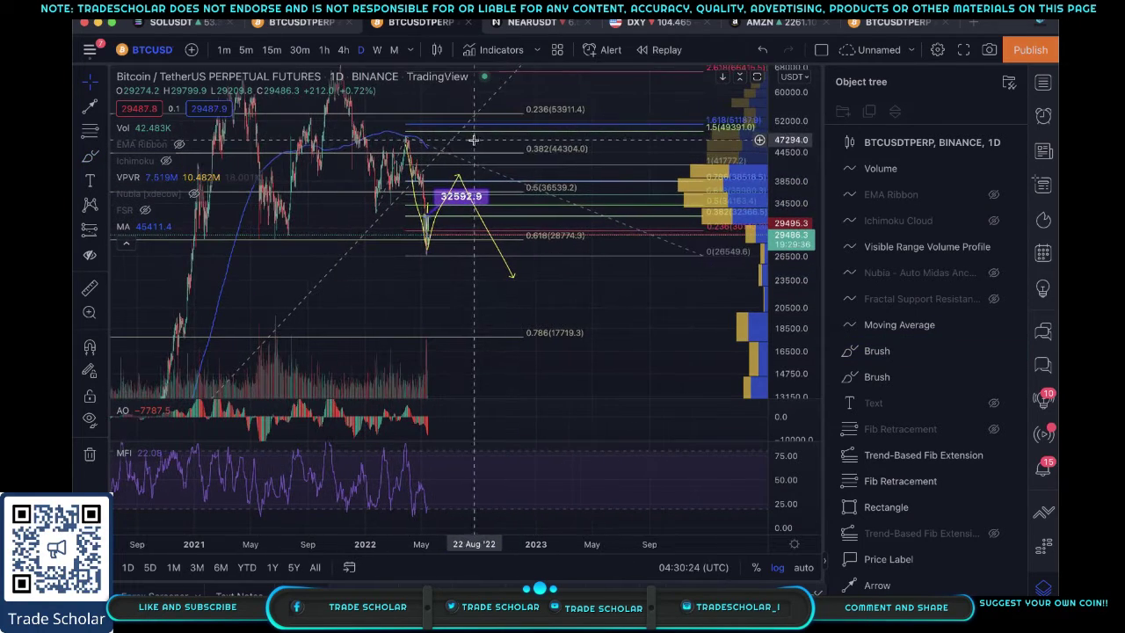
left_click_drag(619, 168, 449, 159)
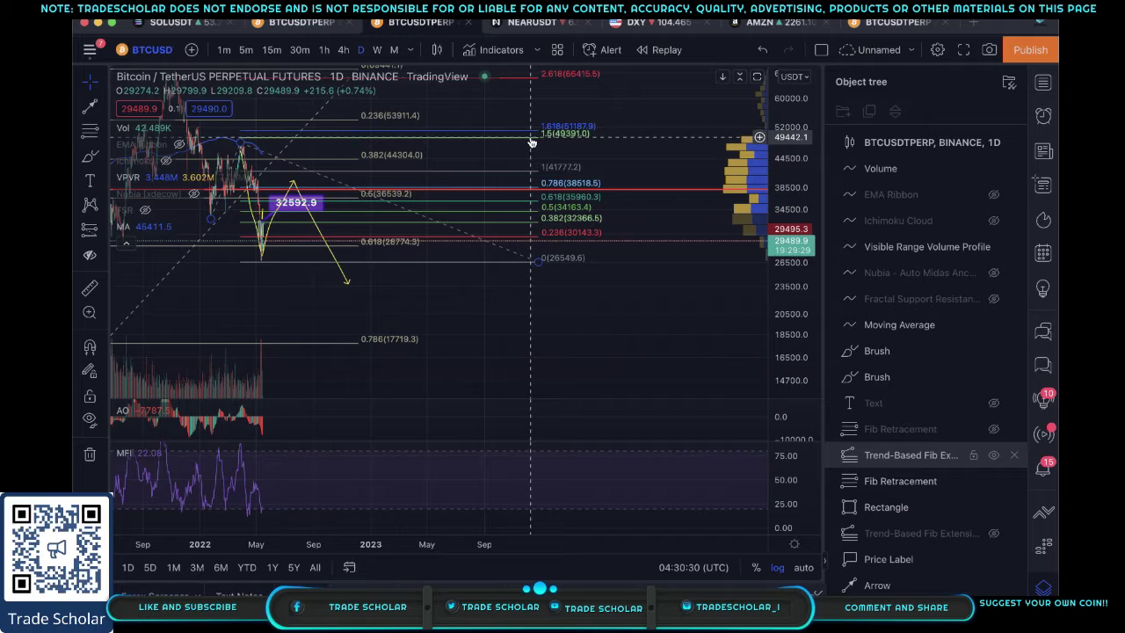
scroll(546, 250, "down", 3)
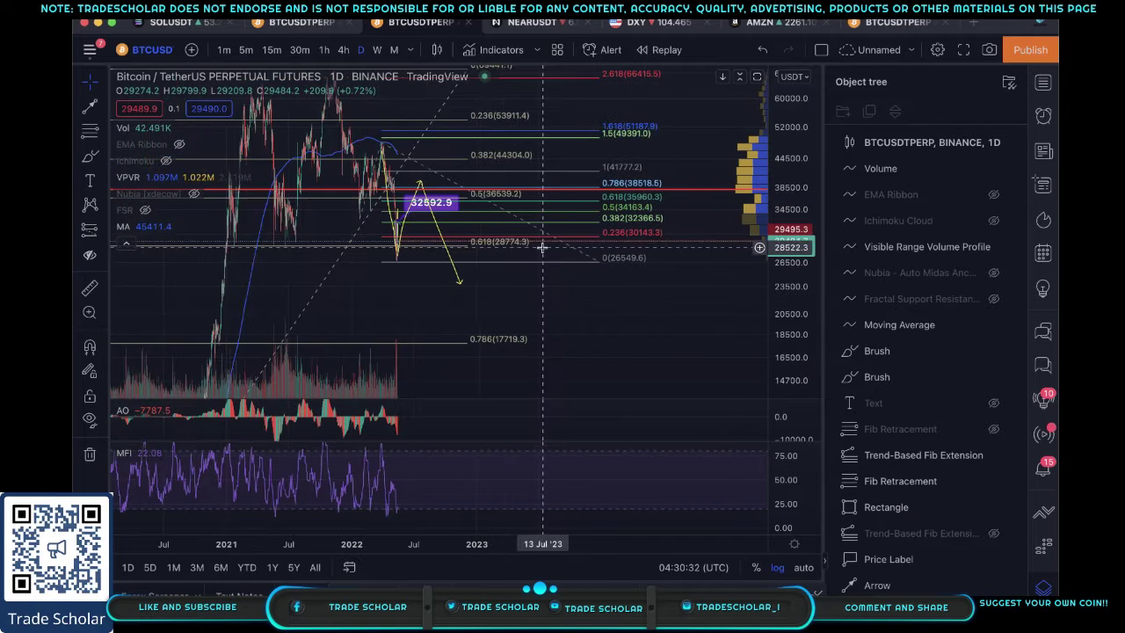
left_click_drag(383, 286, 597, 240)
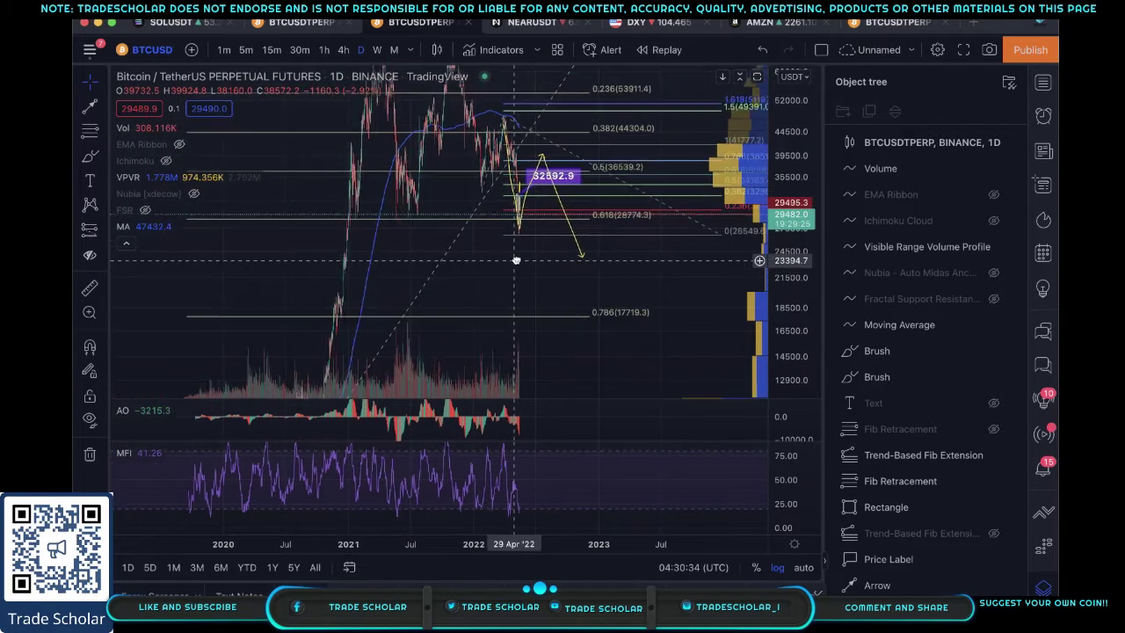
Step: Frame the 2020–2022 rally, delete the old Fib Retracement, and draw one from 3566.8 to 69116.4
left_click_drag(789, 157, 788, 219)
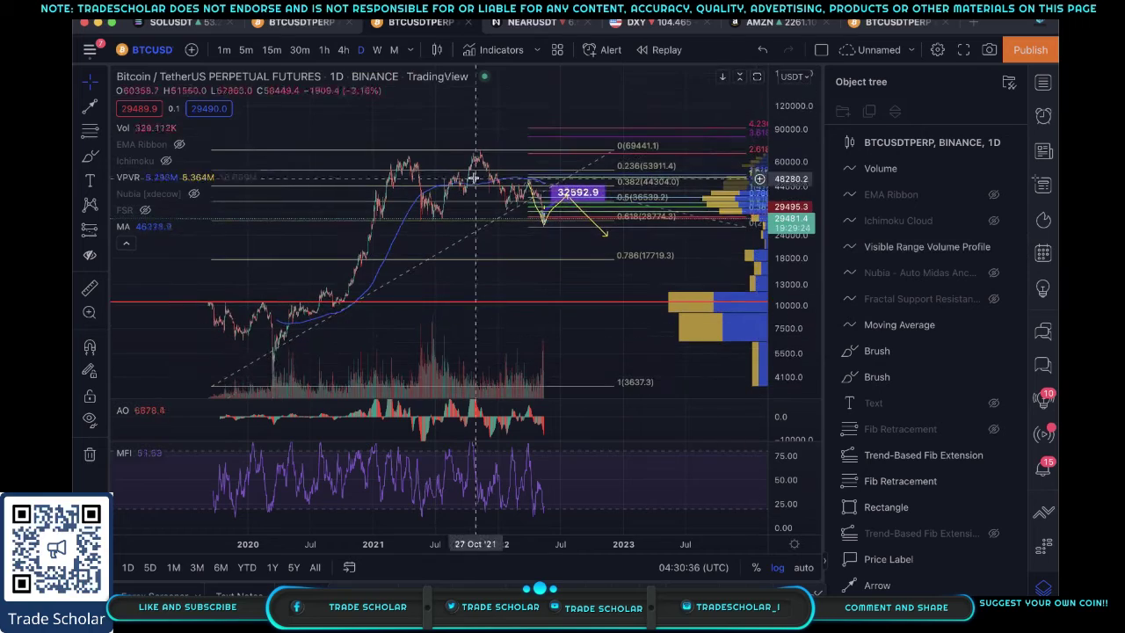
left_click_drag(472, 288, 527, 185)
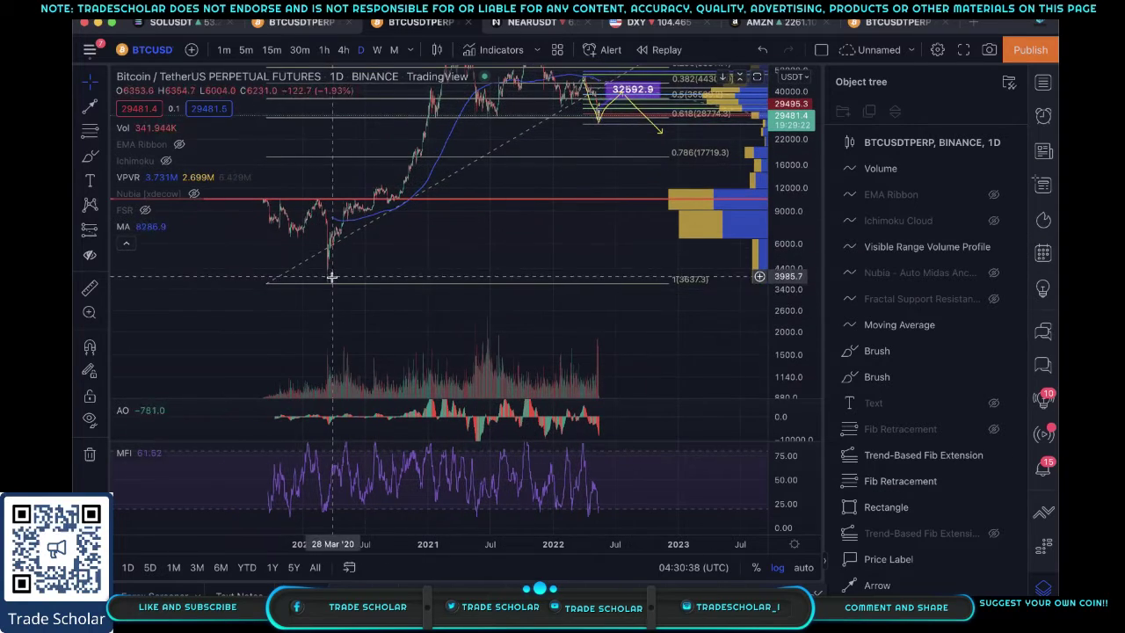
left_click_drag(329, 281, 203, 372)
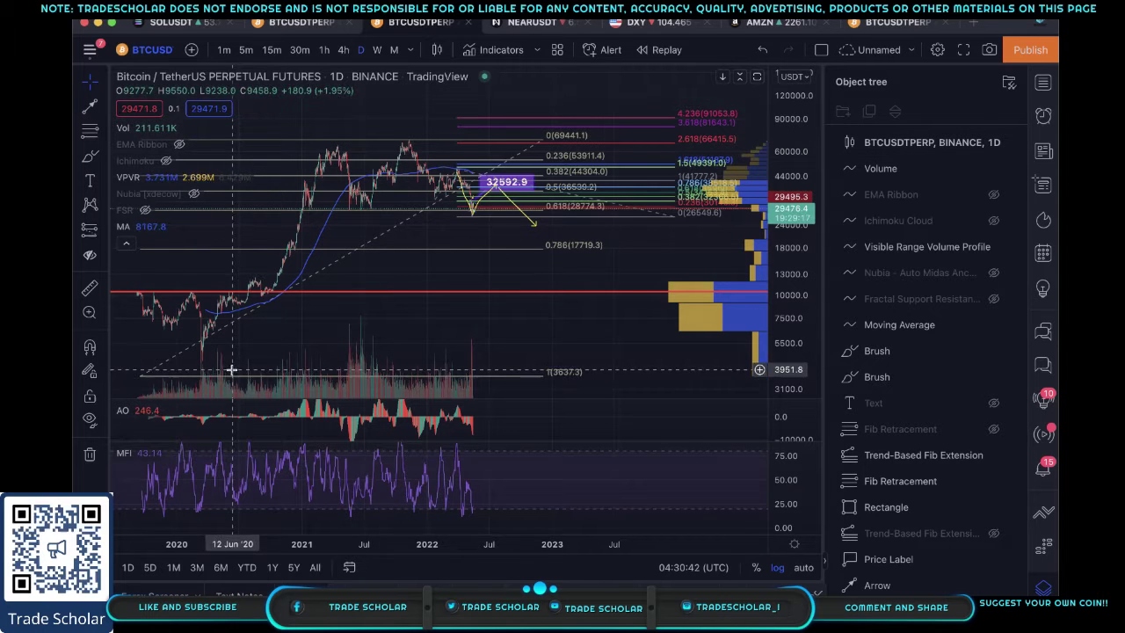
left_click(432, 142)
left_click(503, 93)
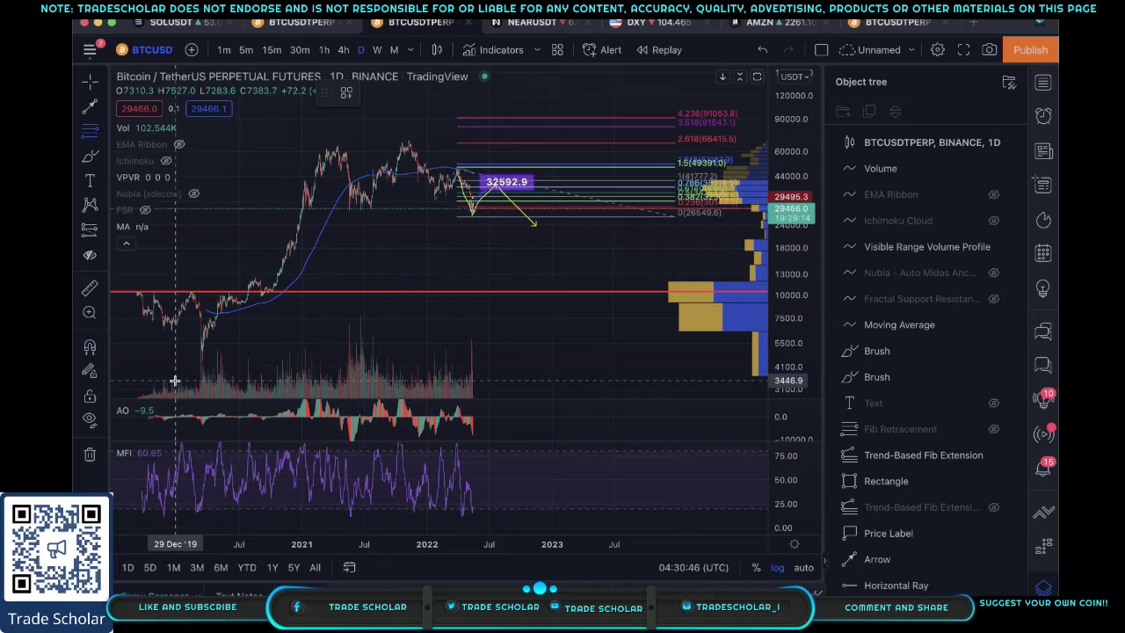
left_click_drag(176, 378, 538, 138)
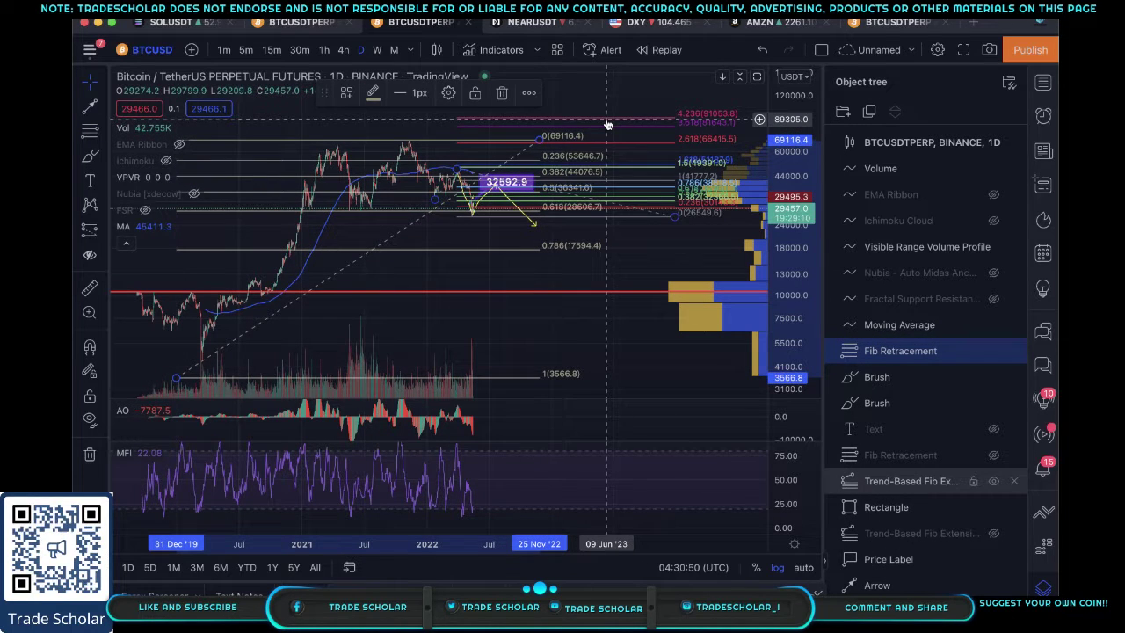
Step: Check the new retracement on weekly candles, then return to the daily timeframe
left_click(377, 51)
mouse_move(455, 344)
left_mouse_down()
mouse_move(373, 295)
mouse_move(609, 302)
left_mouse_up()
left_click(360, 50)
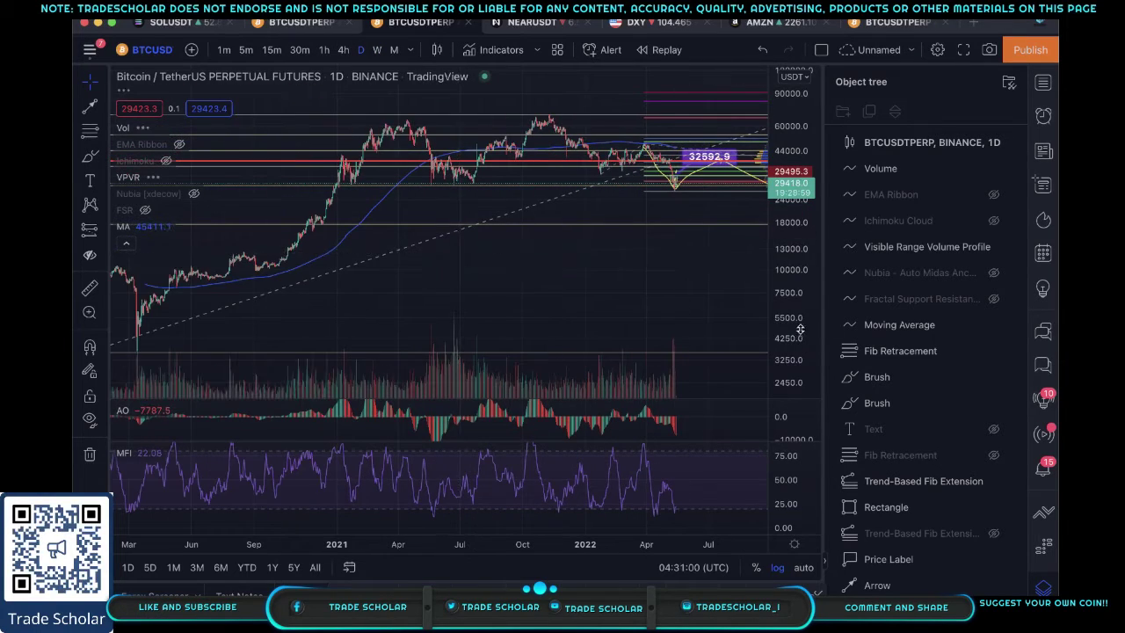
Step: Zoom in closely on the May 2022 daily BTCUSDT candles
left_click_drag(800, 329, 795, 263)
scroll(553, 184, "up", 5)
scroll(465, 249, "up", 5)
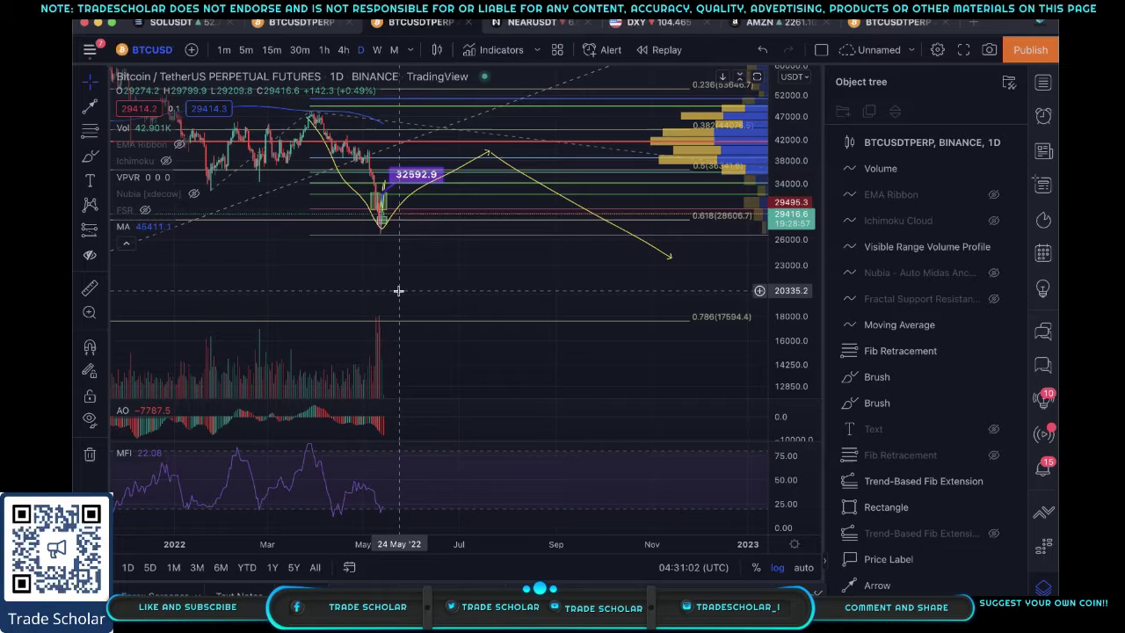
scroll(399, 290, "up", 3)
left_click_drag(811, 348, 548, 199)
scroll(214, 241, "up", 5)
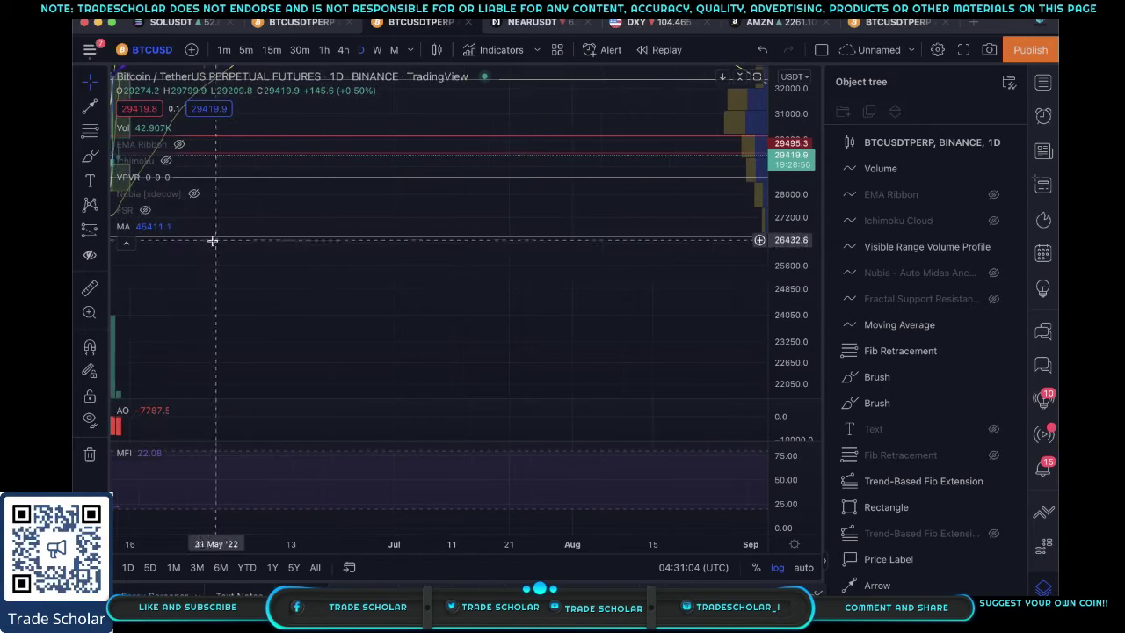
scroll(193, 291, "up", 3)
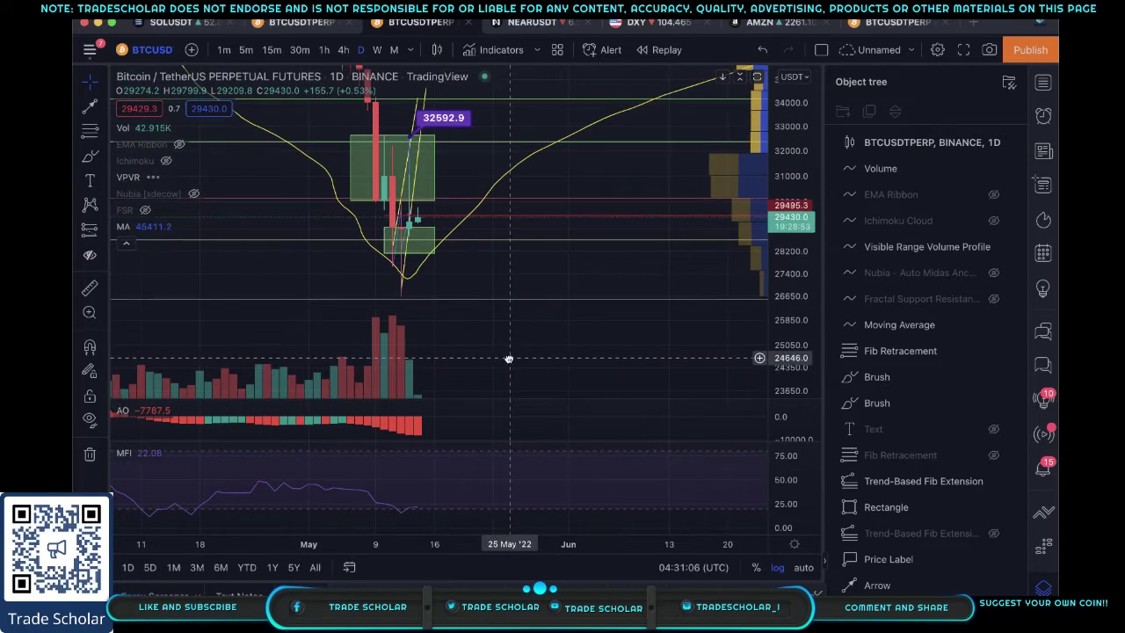
Step: Reframe the chart around the May lows, then switch to the DXY multi-chart layout
left_click_drag(501, 226, 424, 252)
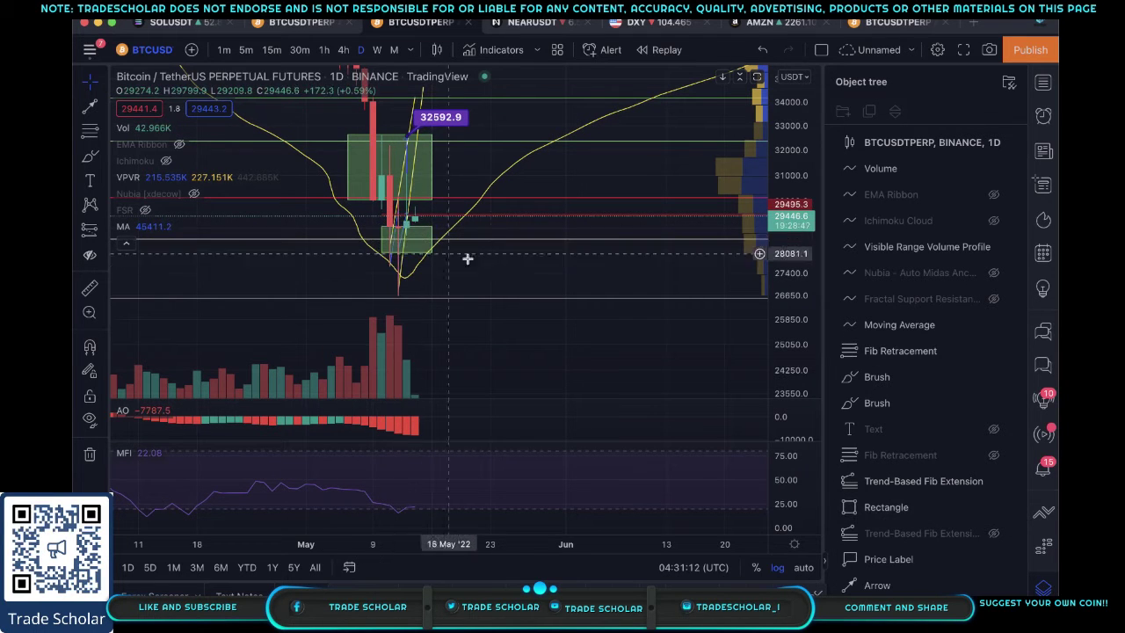
left_click_drag(468, 258, 483, 209)
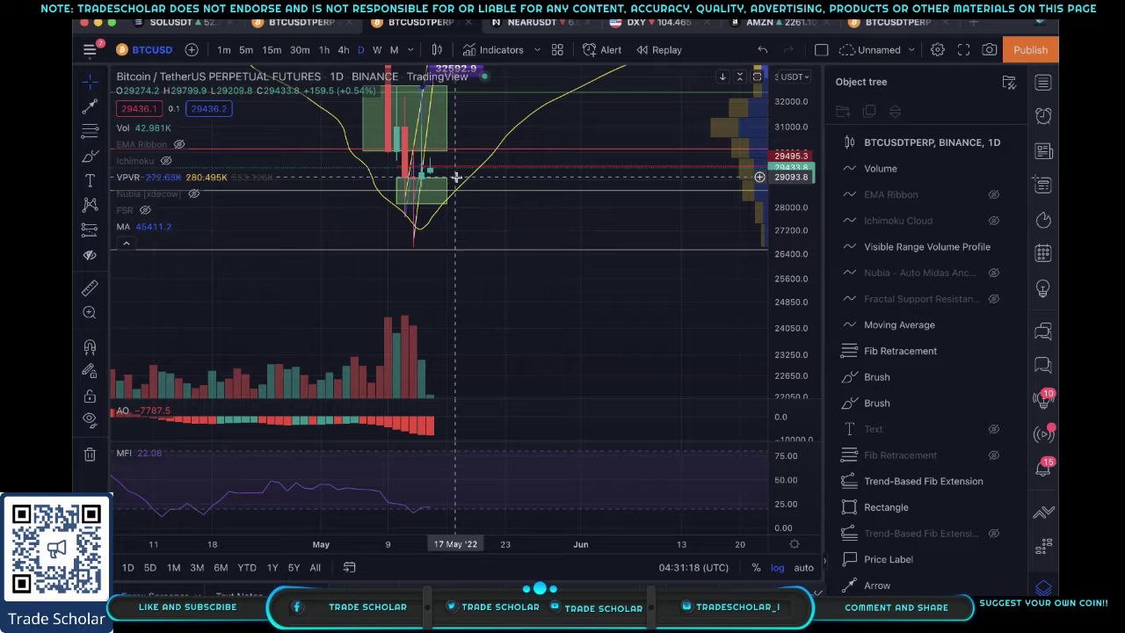
left_click_drag(507, 214, 535, 259)
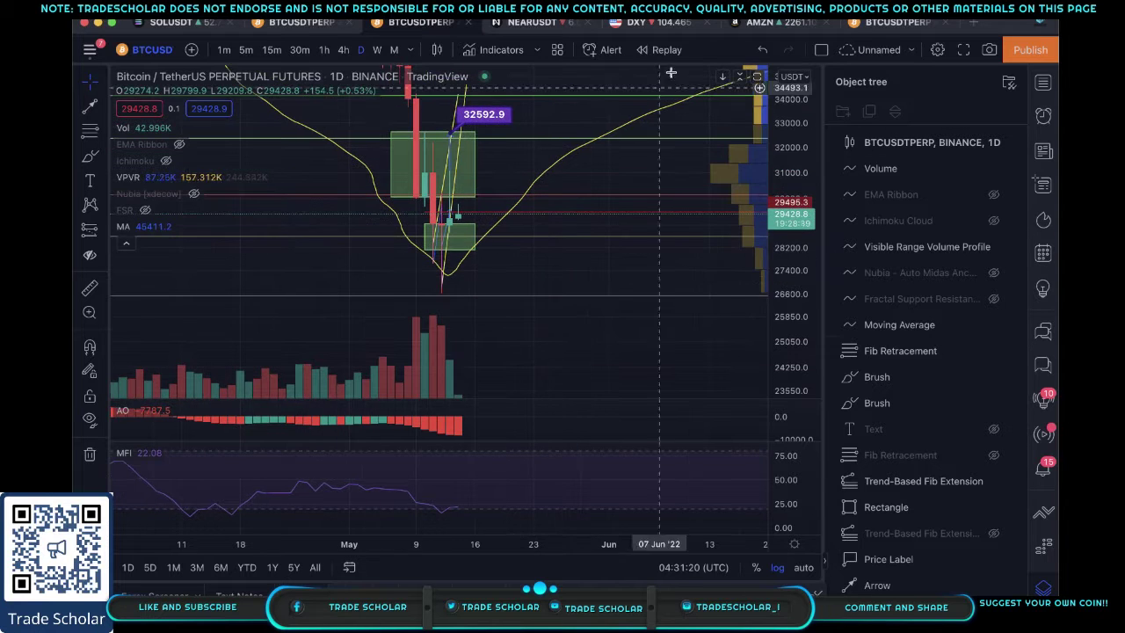
left_click(637, 31)
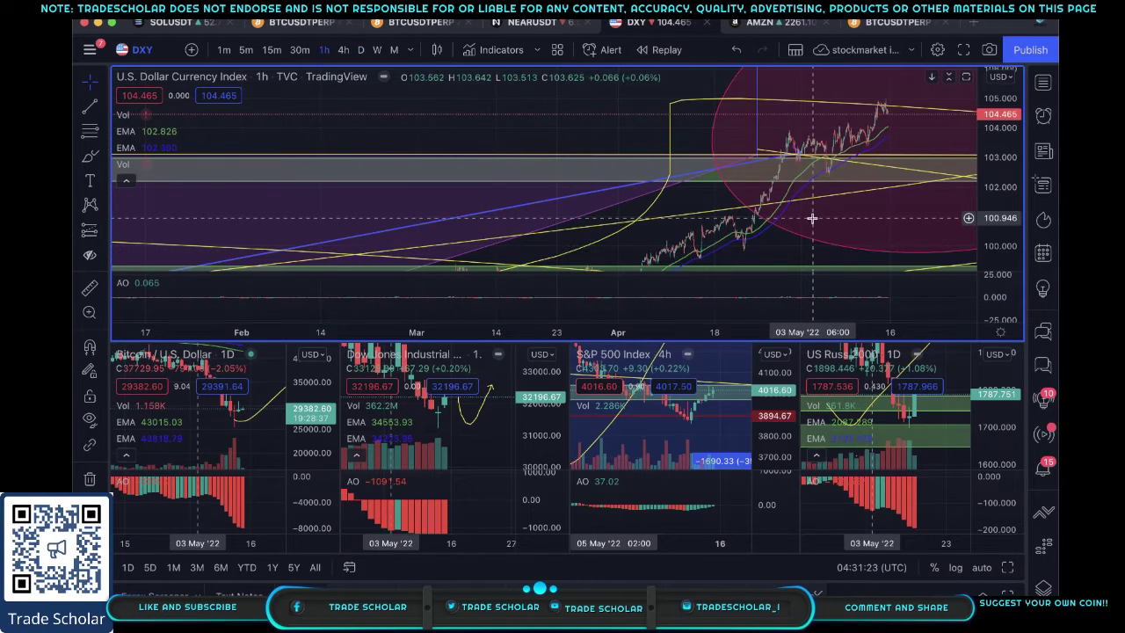
Step: Set the Dollar Index chart to daily candles spanning 2016 to 2024
left_click(343, 49)
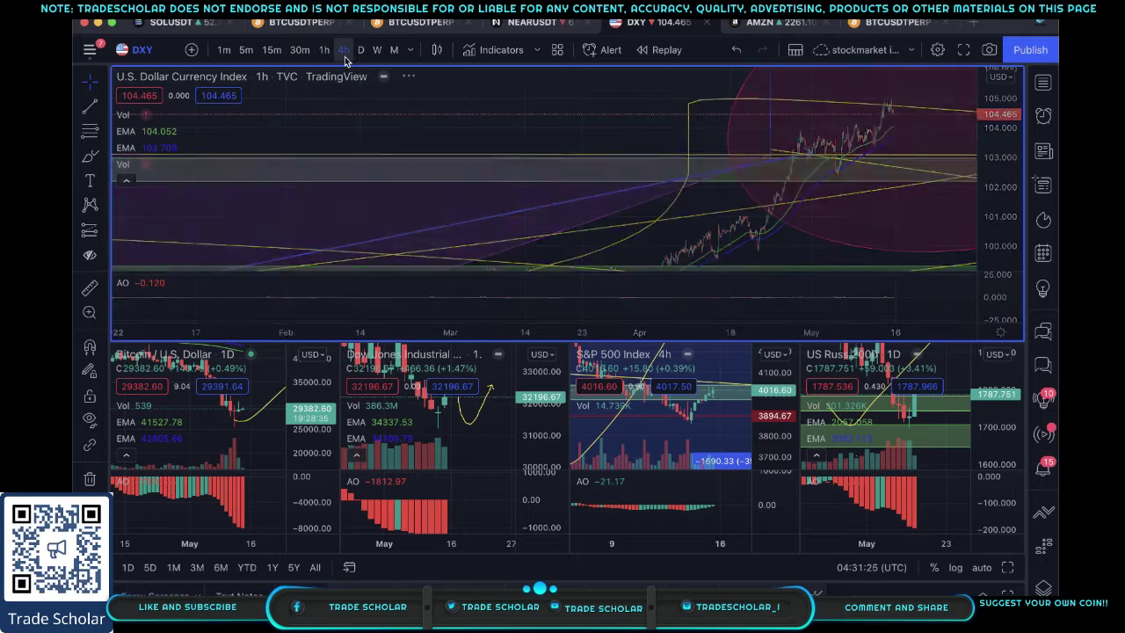
left_click(359, 51)
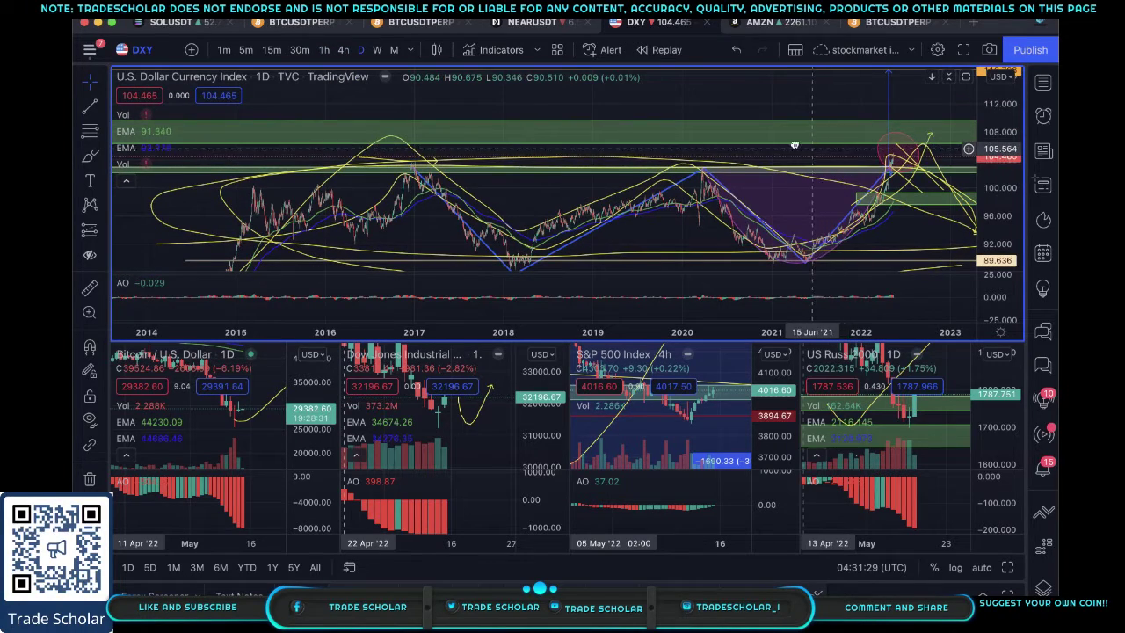
scroll(795, 145, "right", 5)
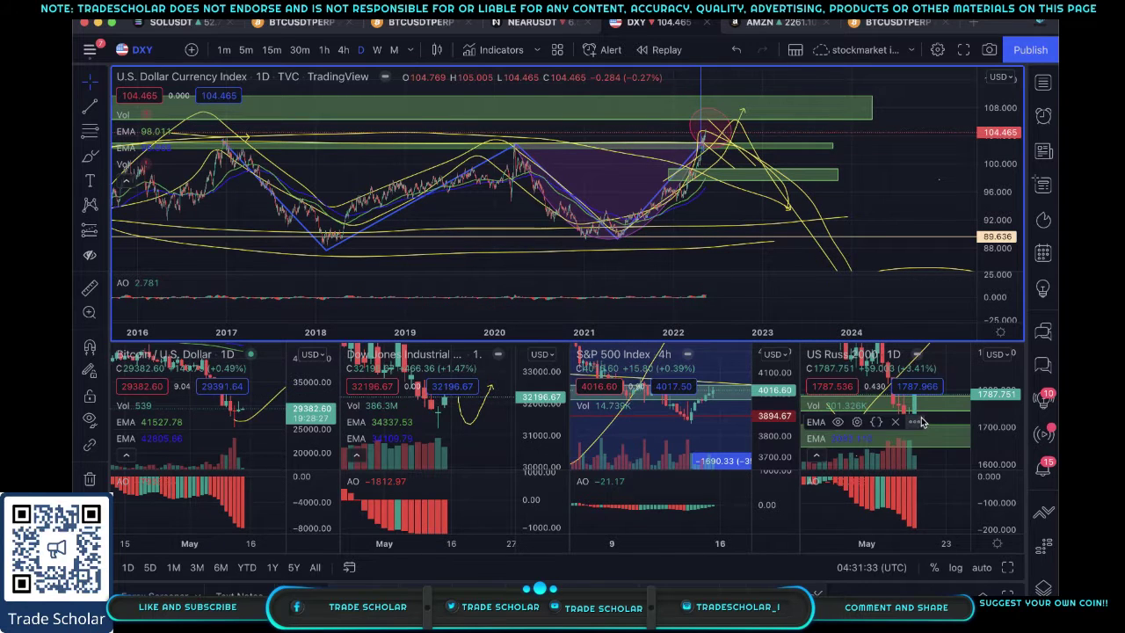
Step: Make the Russell 2000, S&P 500, Dow Jones and Bitcoin charts active in turn
left_click_drag(945, 419, 949, 424)
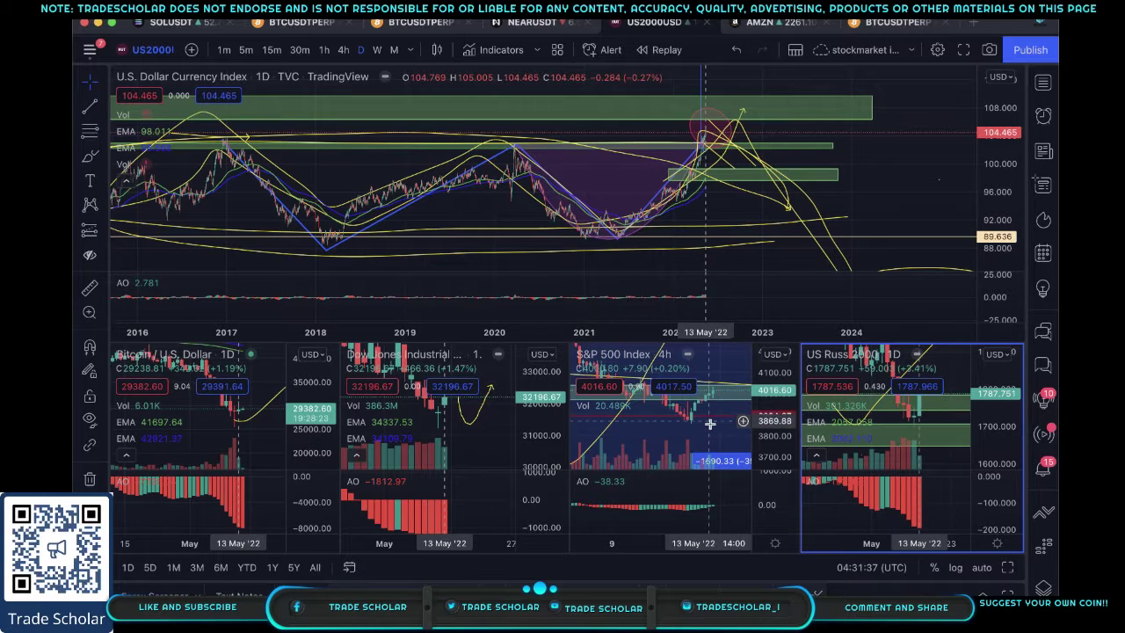
left_click(712, 422)
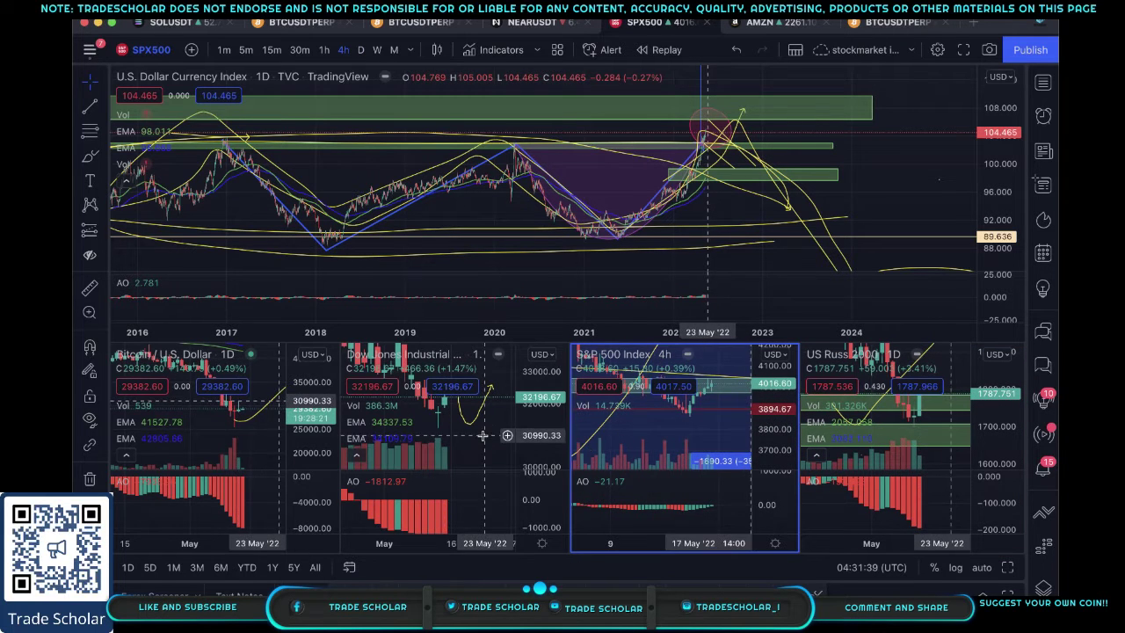
left_click(451, 400)
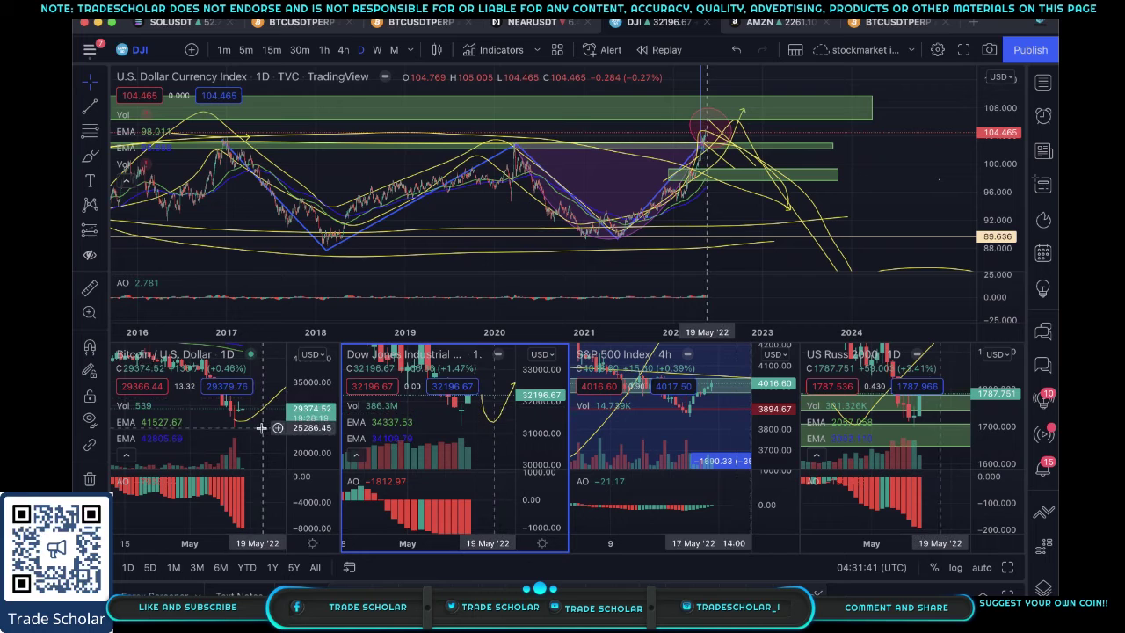
left_click(271, 428)
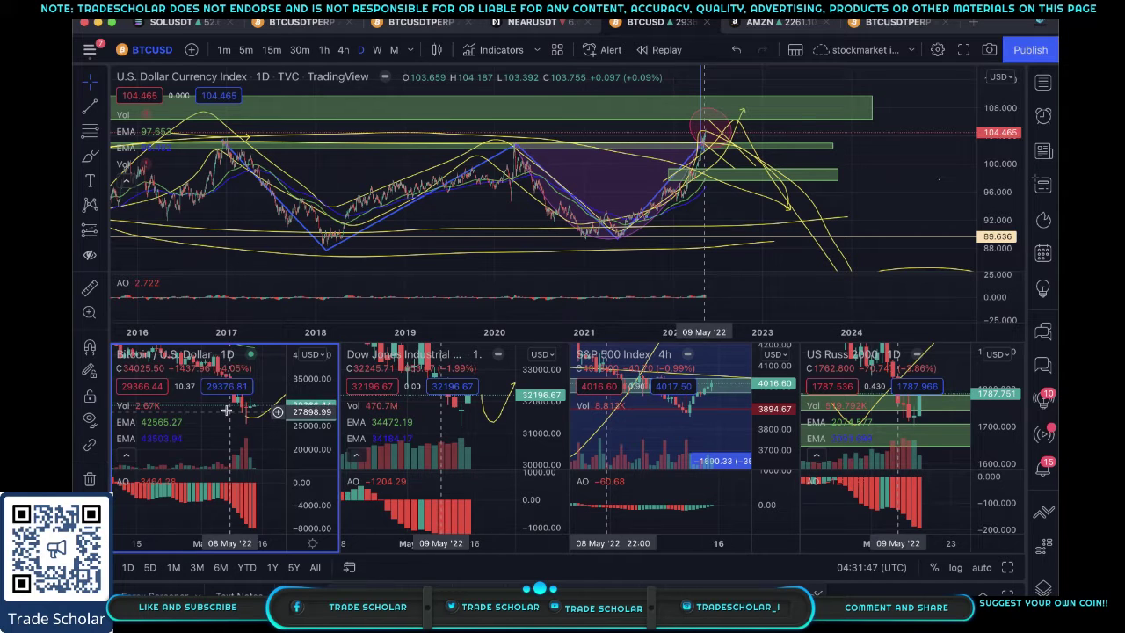
Step: Activate the Dollar Index chart, zoom in, and pan to earlier 2022 candles
left_click(778, 207)
scroll(787, 185, "up", 3)
scroll(792, 172, "up", 3)
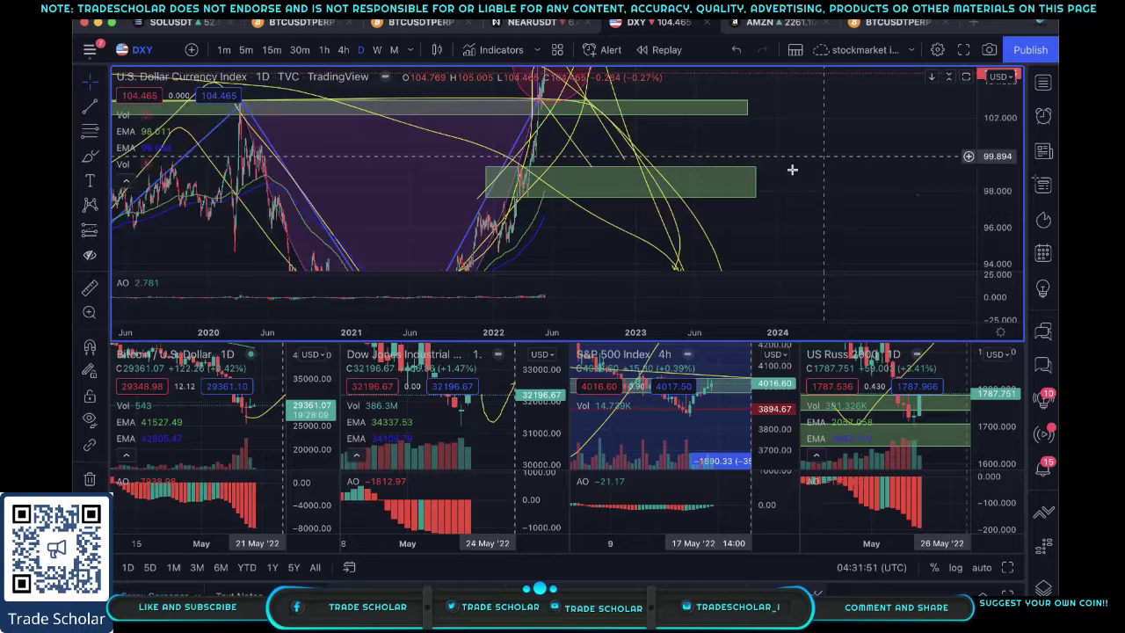
scroll(792, 169, "up", 3)
scroll(791, 243, "up", 3)
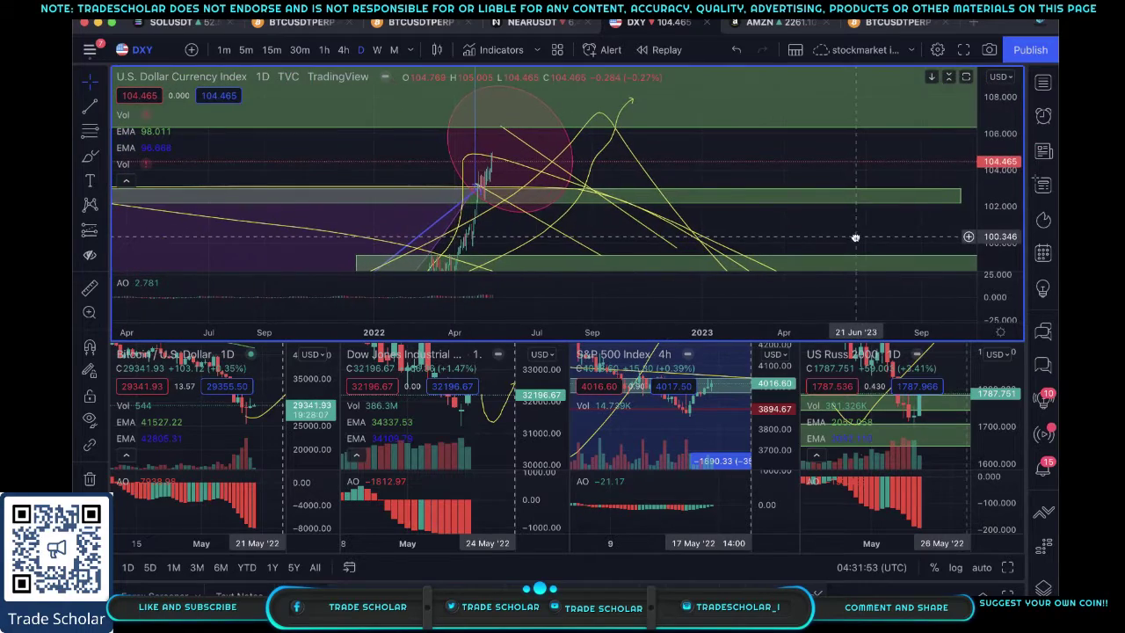
scroll(836, 196, "up", 3)
scroll(478, 196, "up", 3)
scroll(389, 189, "up", 2)
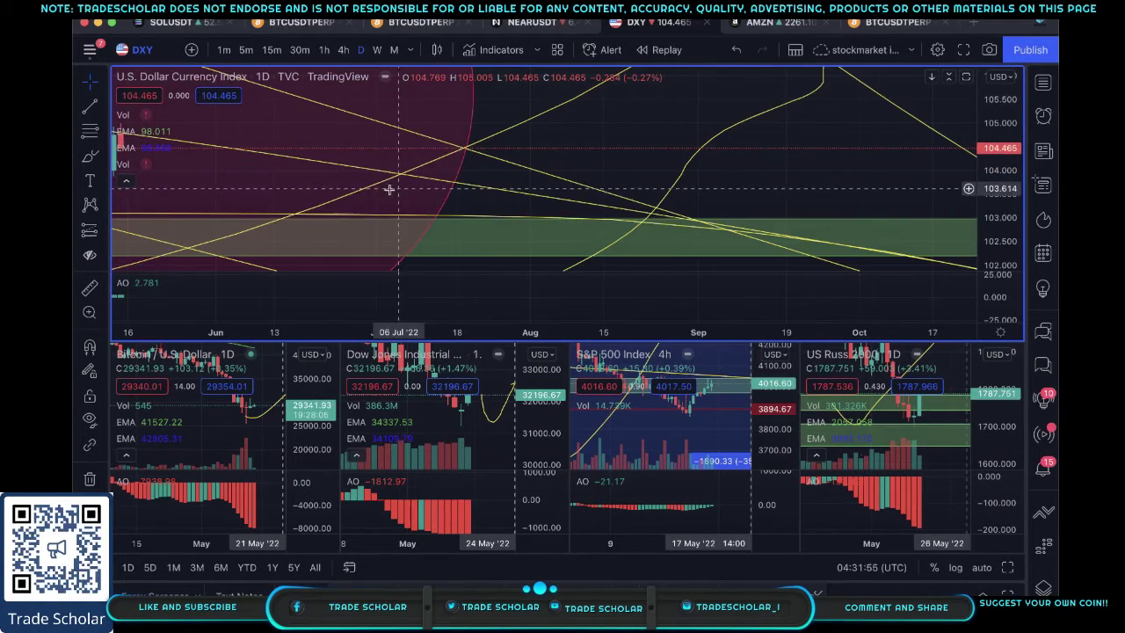
mouse_move(321, 206)
left_mouse_down()
mouse_move(711, 206)
mouse_move(716, 172)
mouse_move(733, 160)
left_mouse_up()
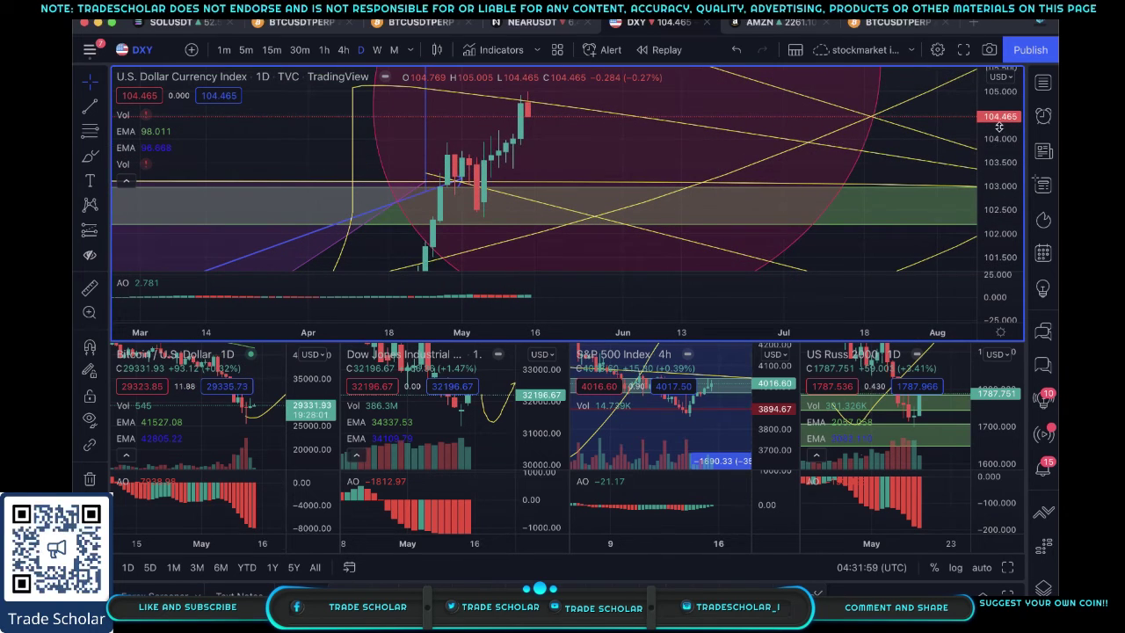
Step: Stretch the Dollar Index price scale to about 97–104 and show the Object tree of its drawings
left_click_drag(1000, 127, 999, 176)
scroll(884, 241, "down", 5)
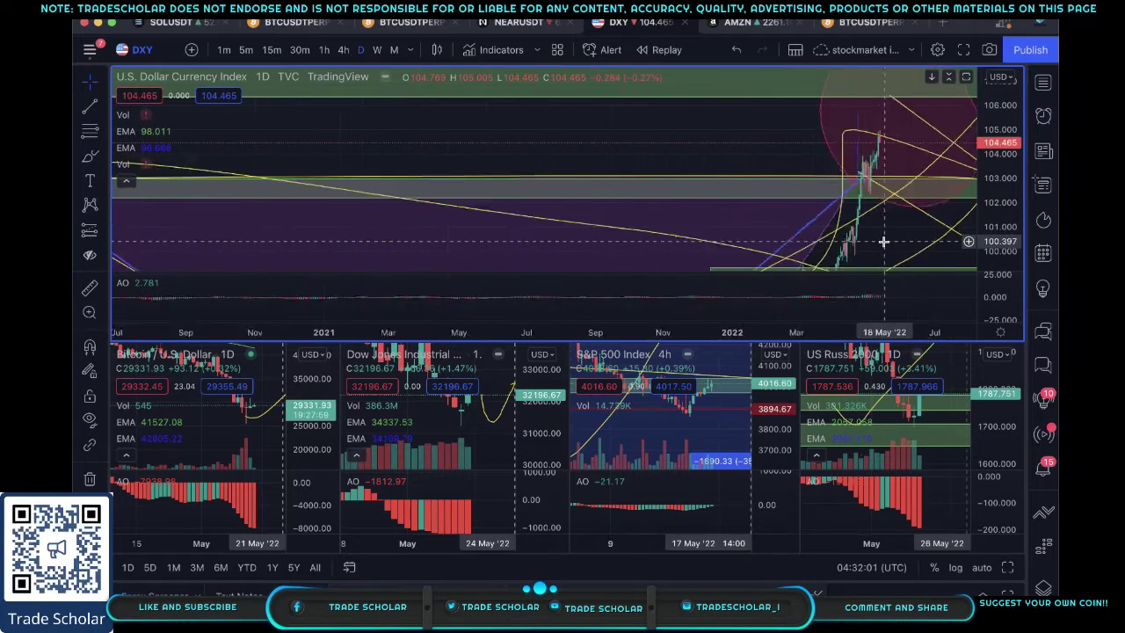
scroll(883, 241, "down", 3)
scroll(841, 240, "down", 2)
mouse_move(996, 176)
left_mouse_down()
mouse_move(996, 148)
mouse_move(995, 189)
left_mouse_up()
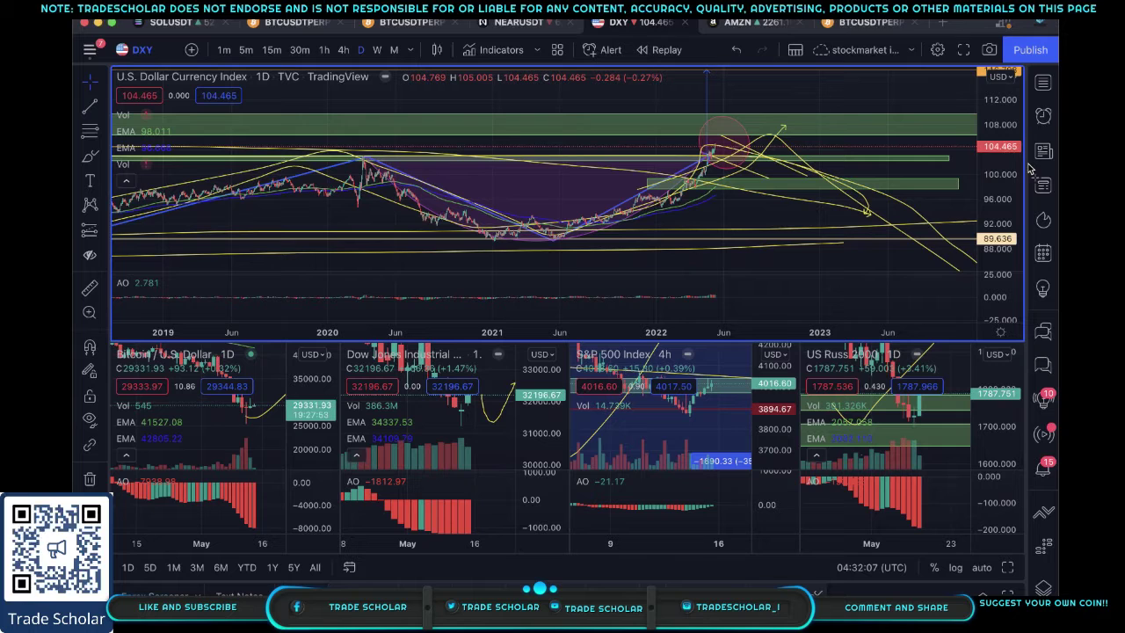
left_click(1046, 586)
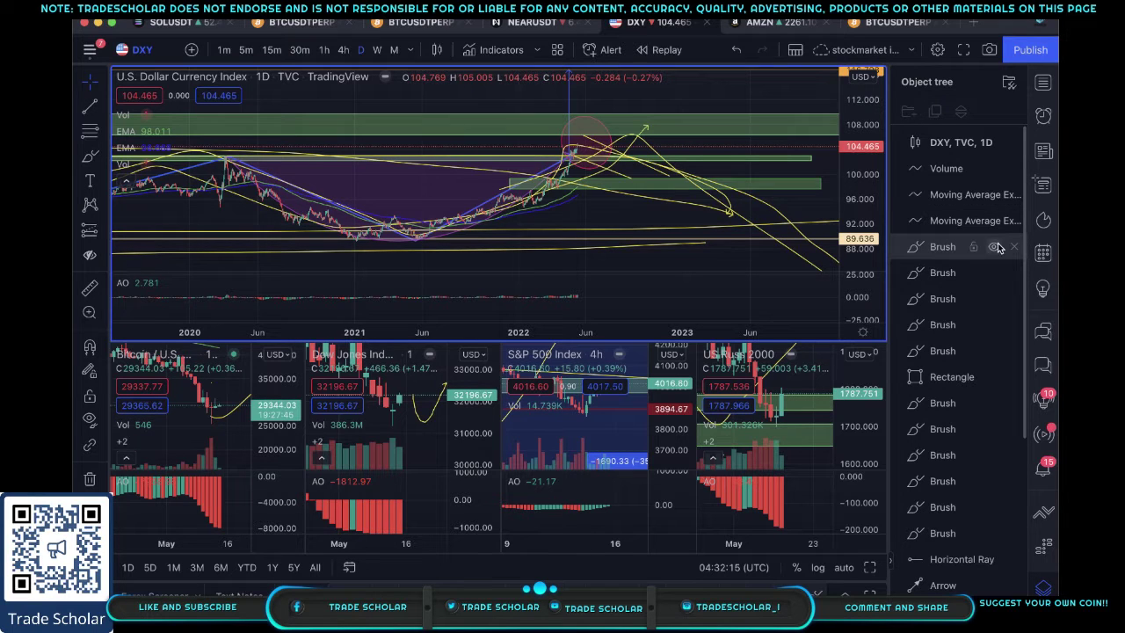
Step: Delete the Brush strokes from the Dollar Index chart's object tree and zoom the chart out
left_click(1015, 247)
left_click(1015, 247)
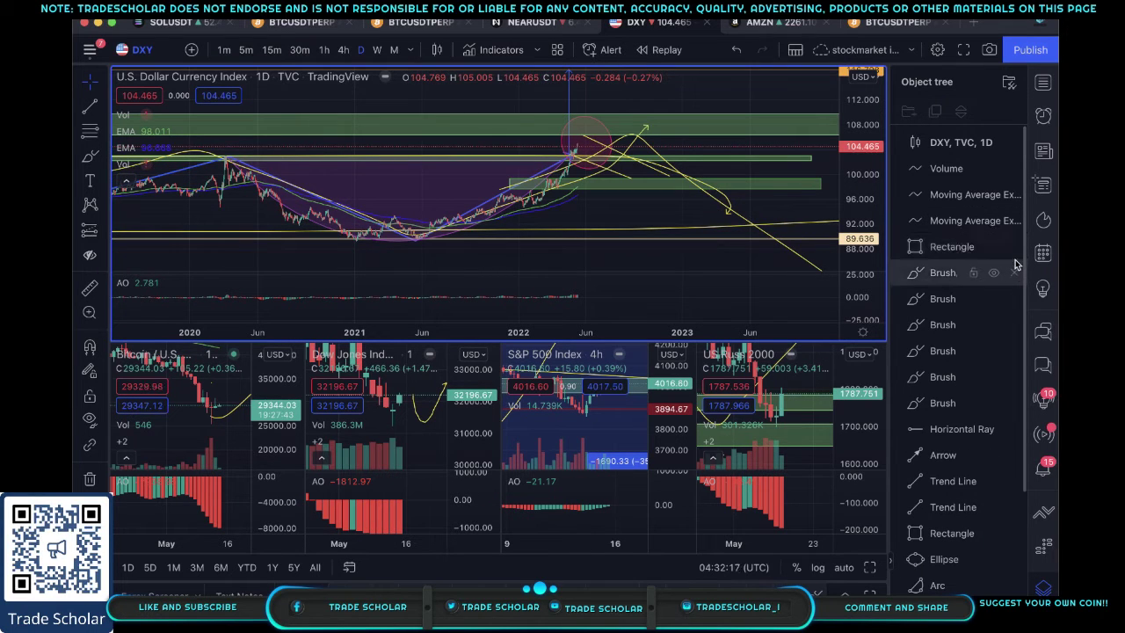
left_click(1015, 272)
left_click(1016, 271)
left_click(1015, 272)
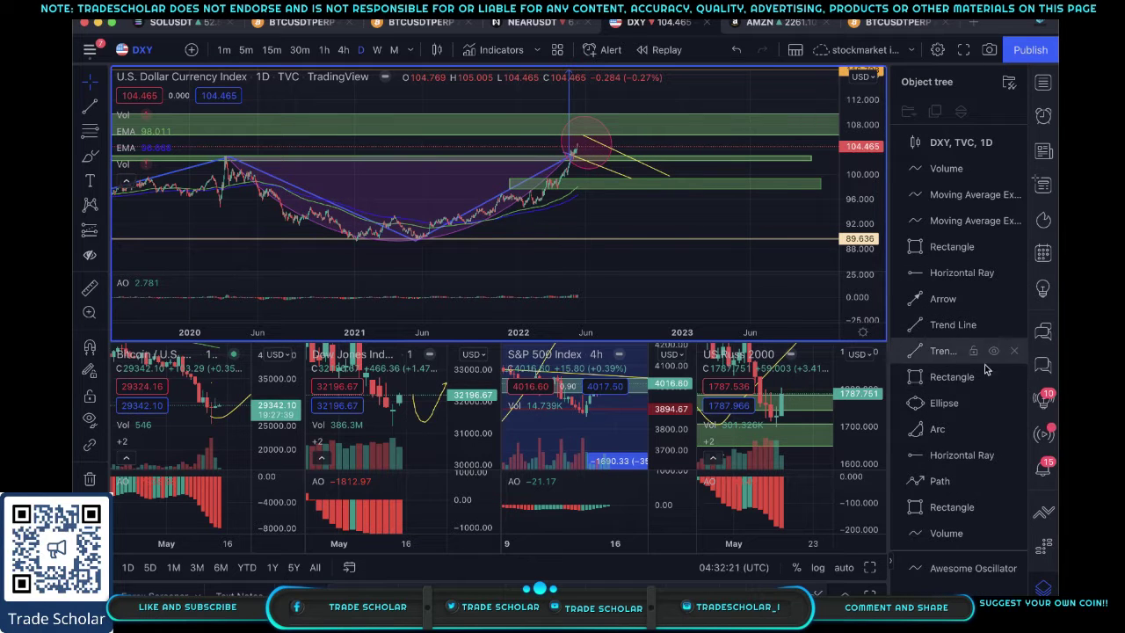
scroll(616, 216, "down", 5)
scroll(694, 228, "down", 1)
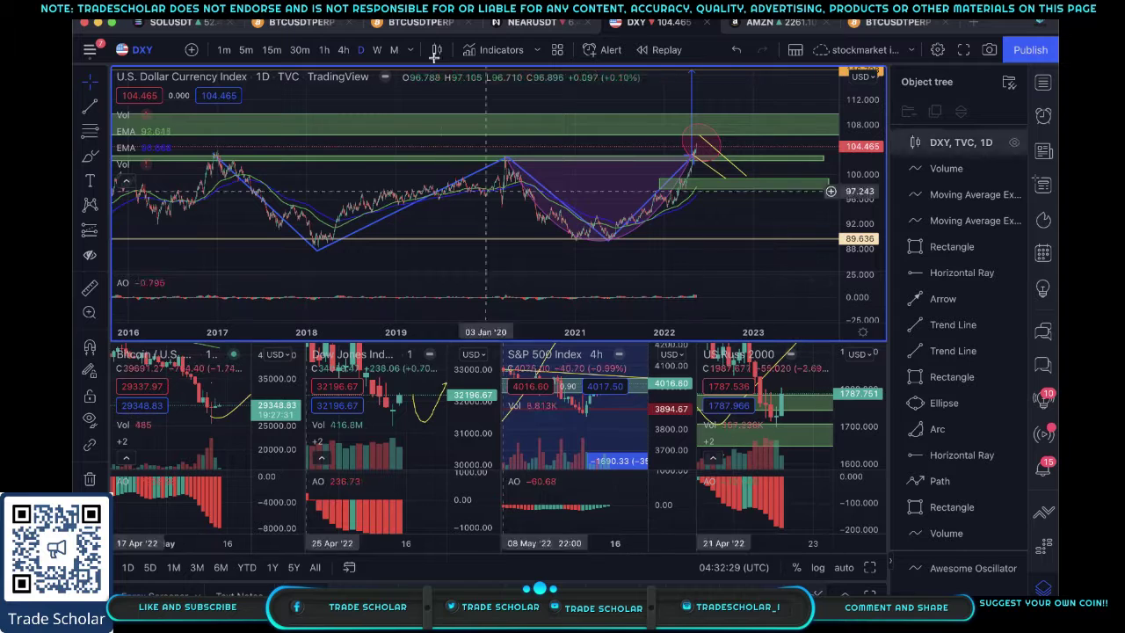
Step: Show the BTCUSDTPERP chart on 4-hour (240) candles, zoomed into the 10–16 May lows, with Fib Retracement selected
left_click(430, 26)
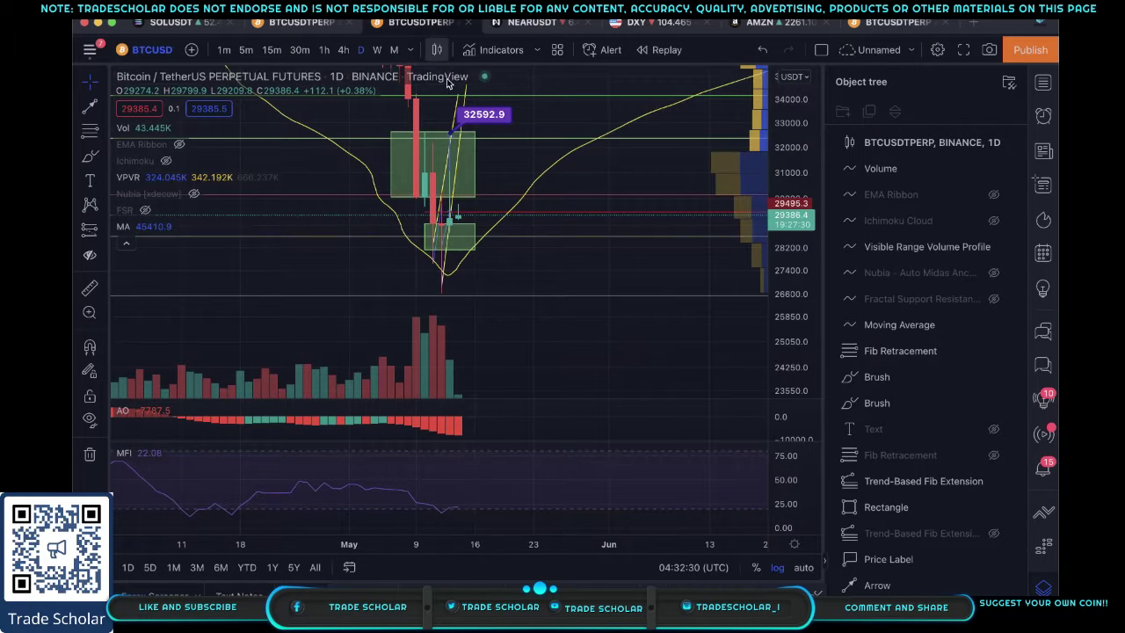
left_click_drag(794, 198, 794, 290)
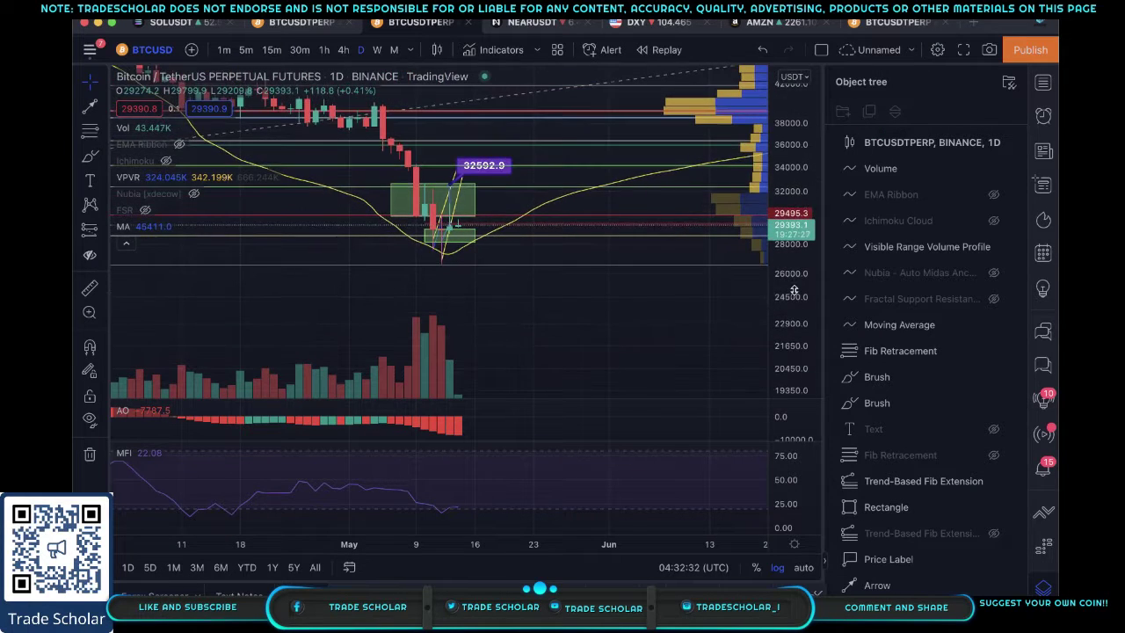
type("240")
key("Return")
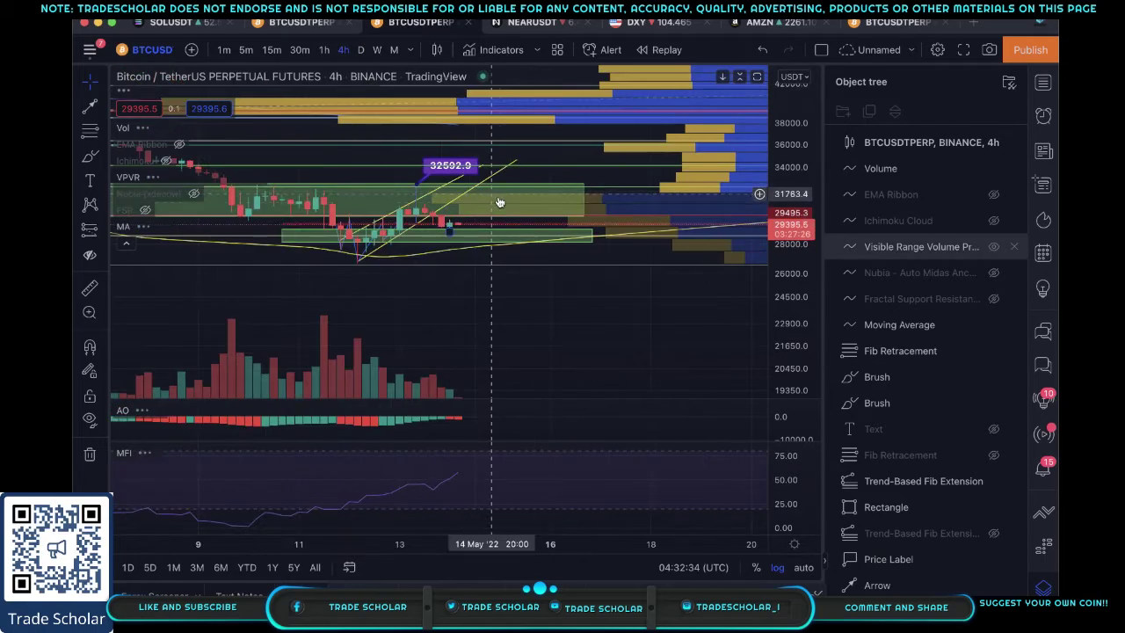
scroll(387, 301, "up", 5)
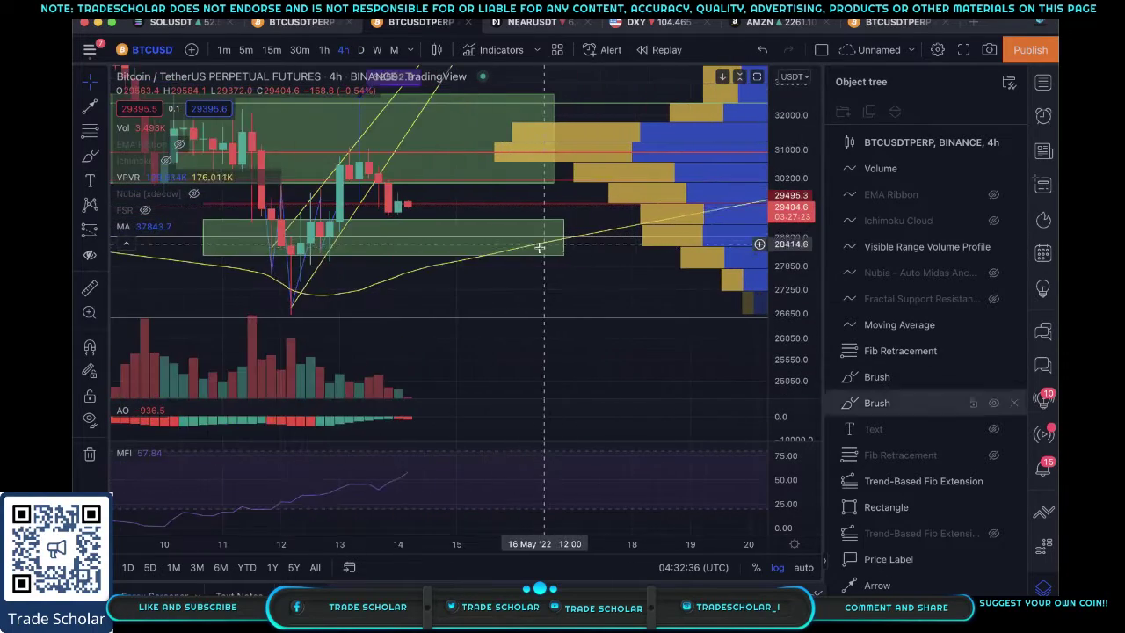
scroll(388, 302, "left", 10)
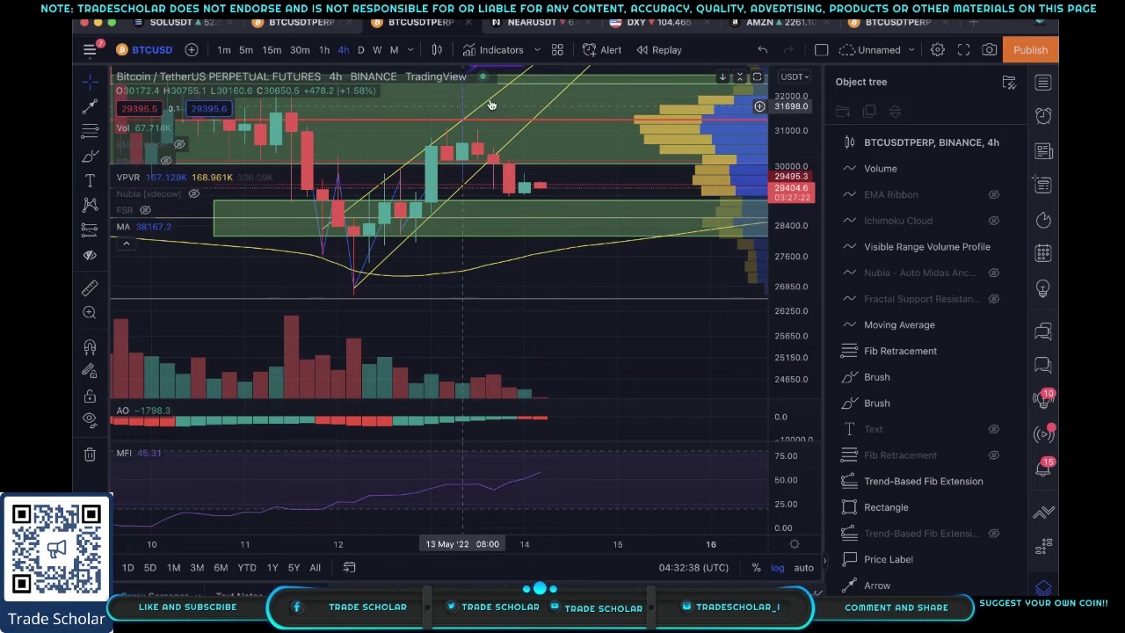
left_click(81, 129)
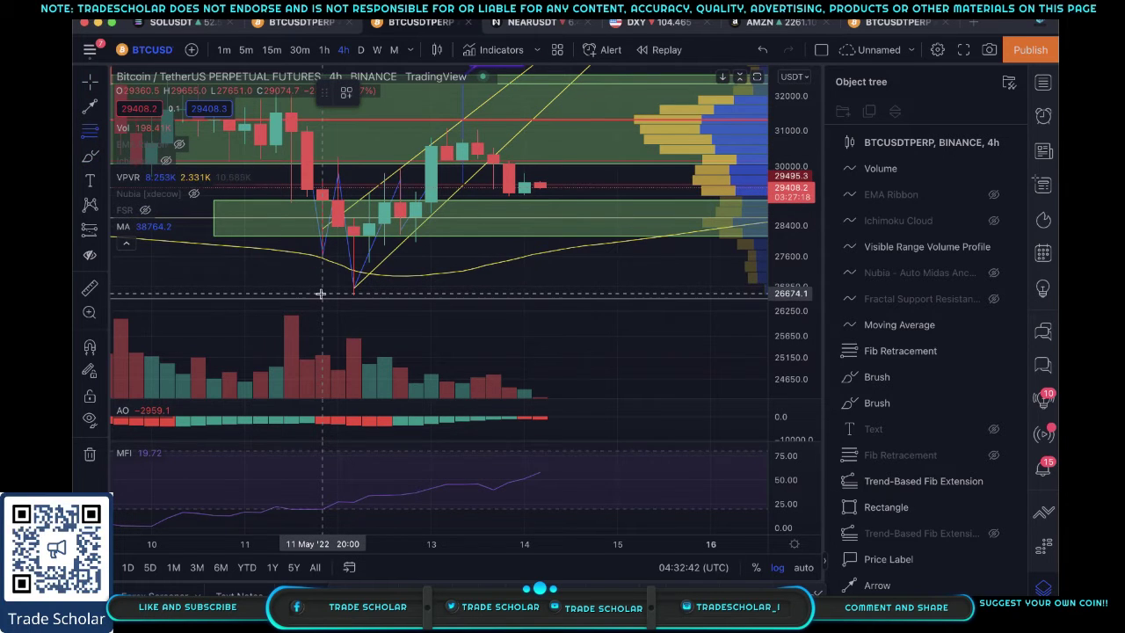
Step: Draw a Fib retracement from the $26,657.3 May low to the $31,082.9 high, then zoom out
left_click(321, 293)
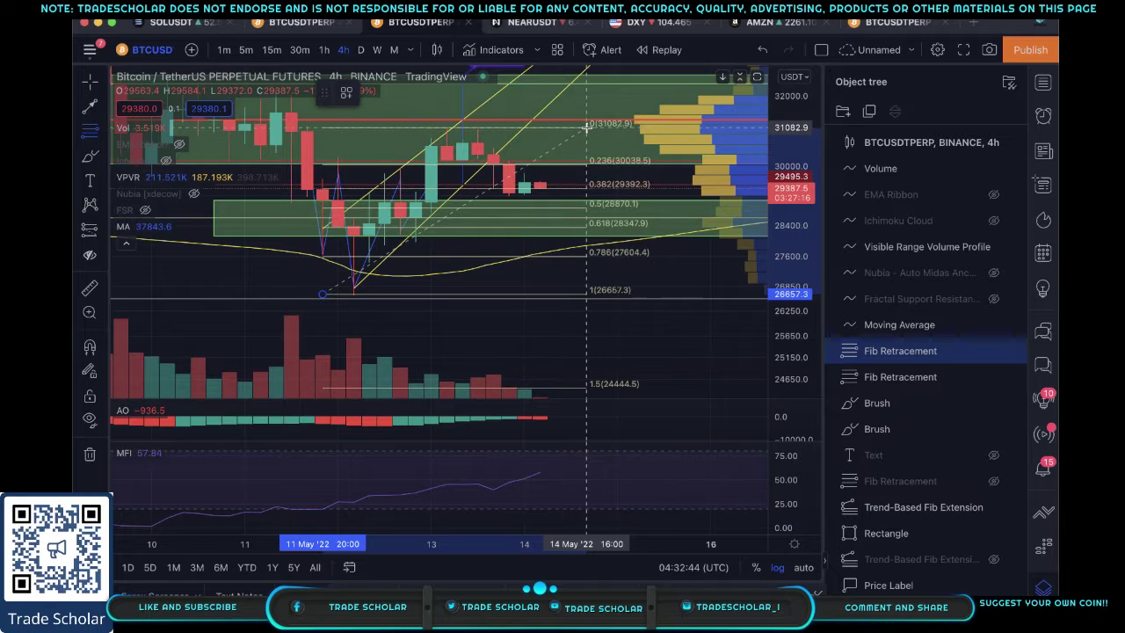
left_click(587, 129)
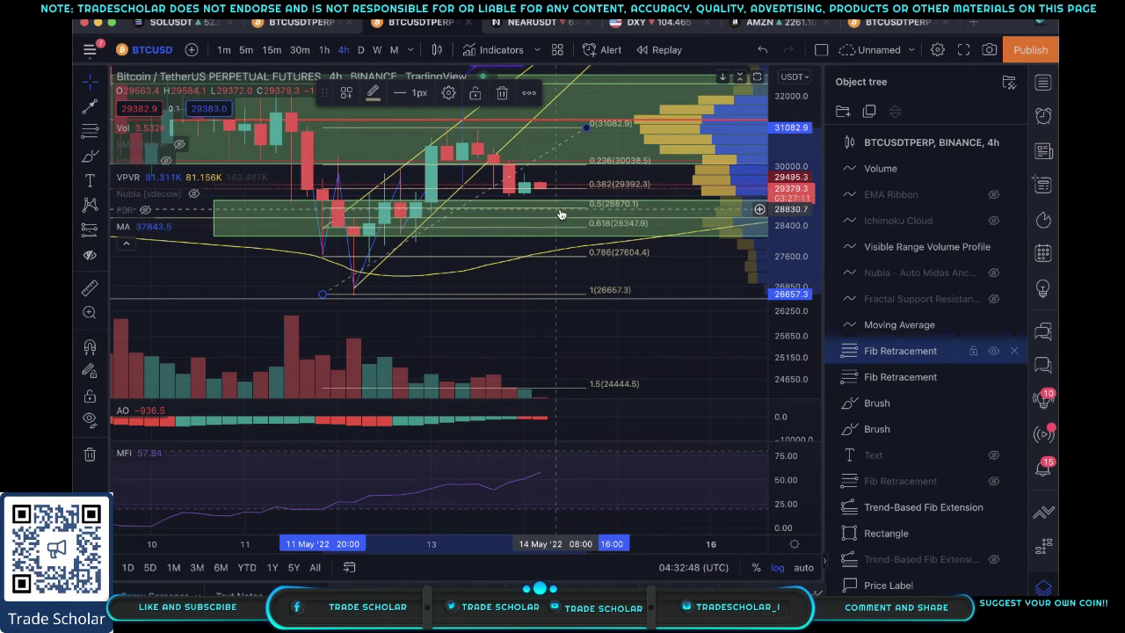
scroll(457, 237, "down", 3)
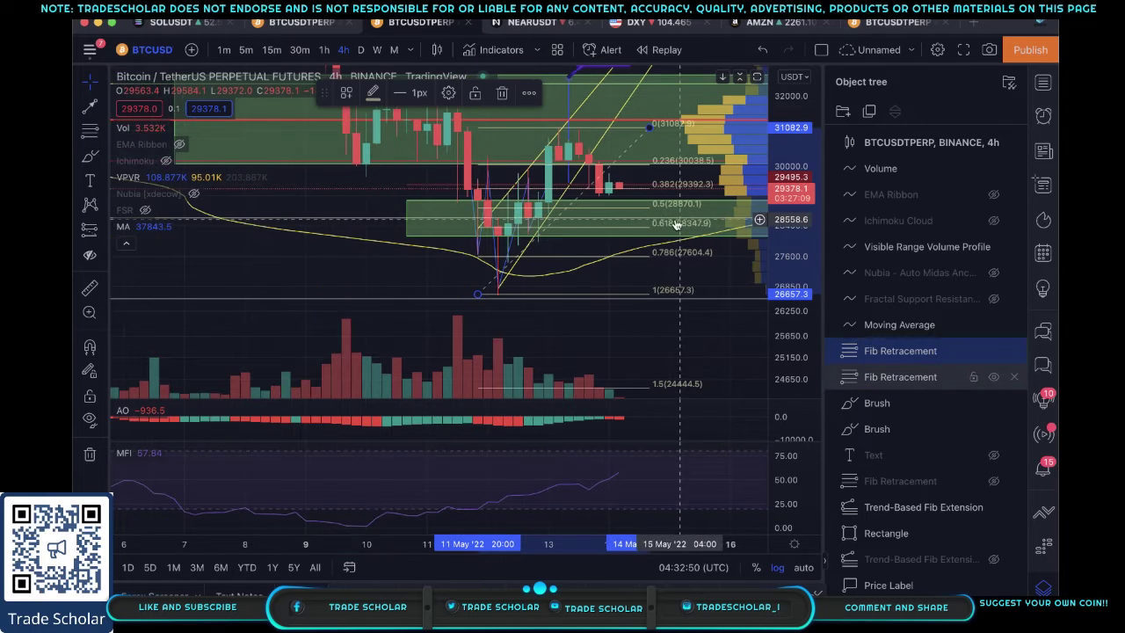
Step: Show BTCUSDTPERP on hourly candles without the brush strokes, rescaled to reveal the 1.618 level at $23,922.3
left_click(324, 49)
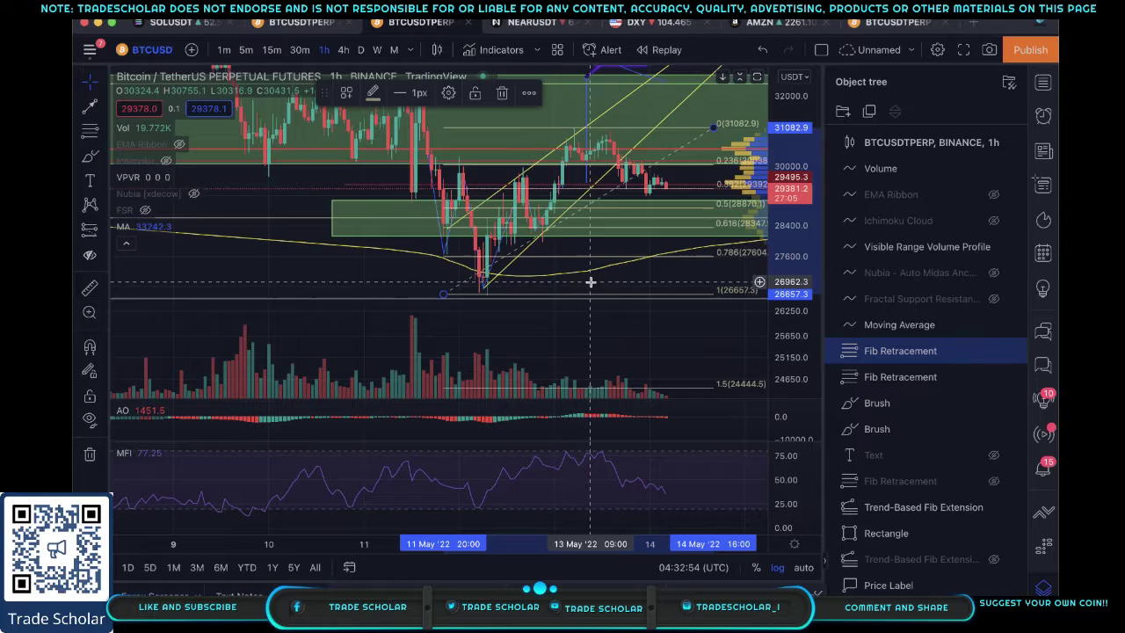
mouse_move(785, 200)
left_mouse_down()
mouse_move(785, 218)
mouse_move(188, 292)
mouse_move(248, 330)
left_mouse_up()
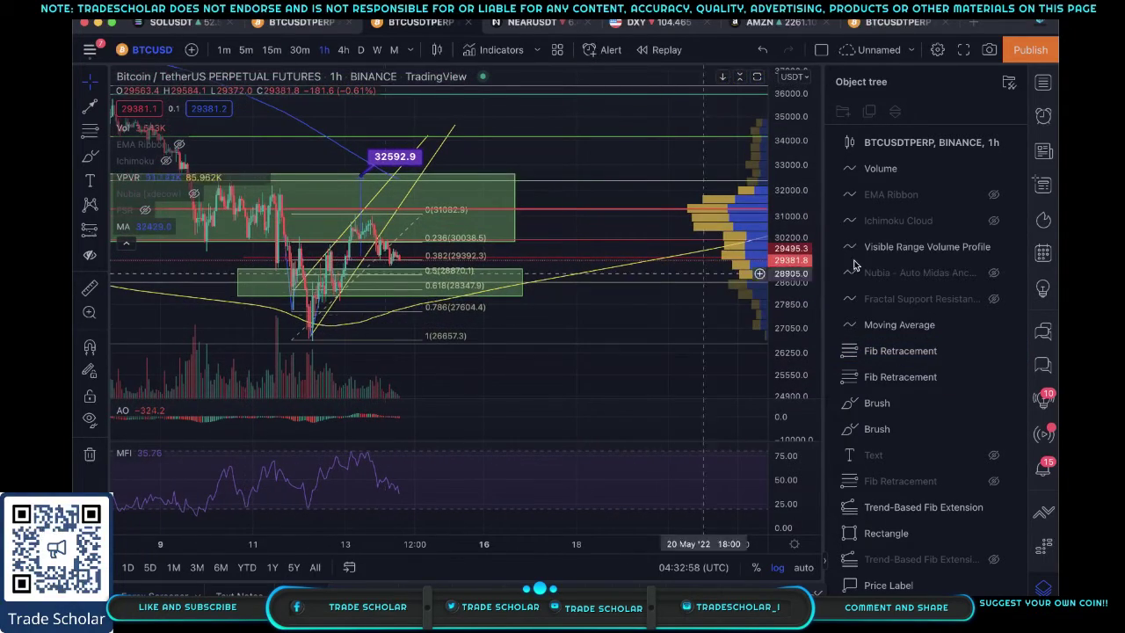
left_click(1014, 402)
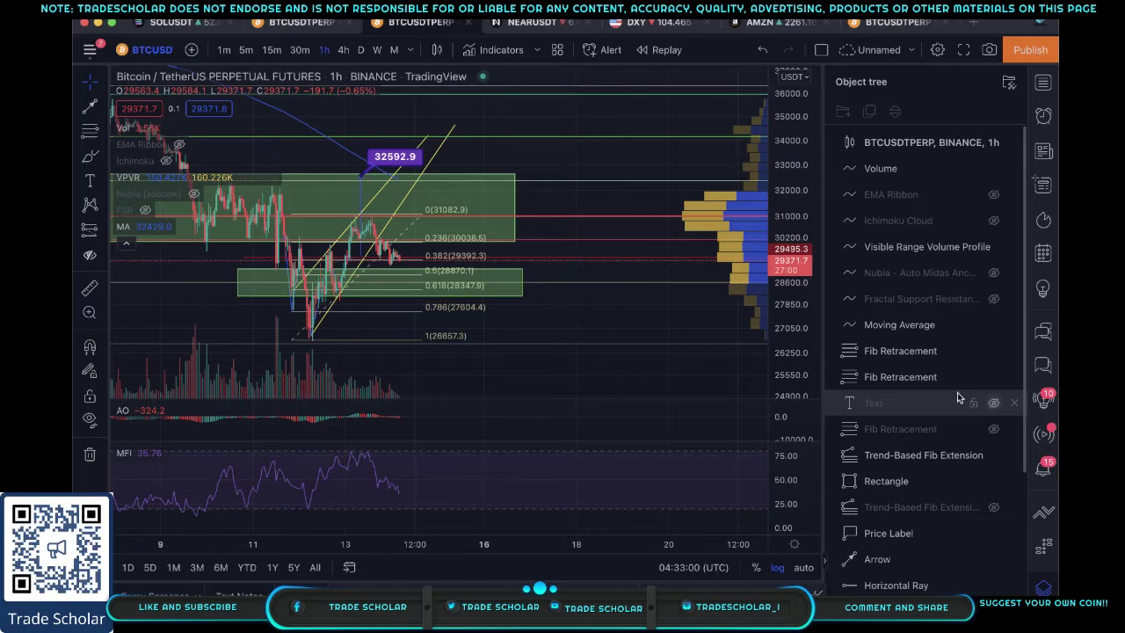
left_click_drag(472, 325, 636, 325)
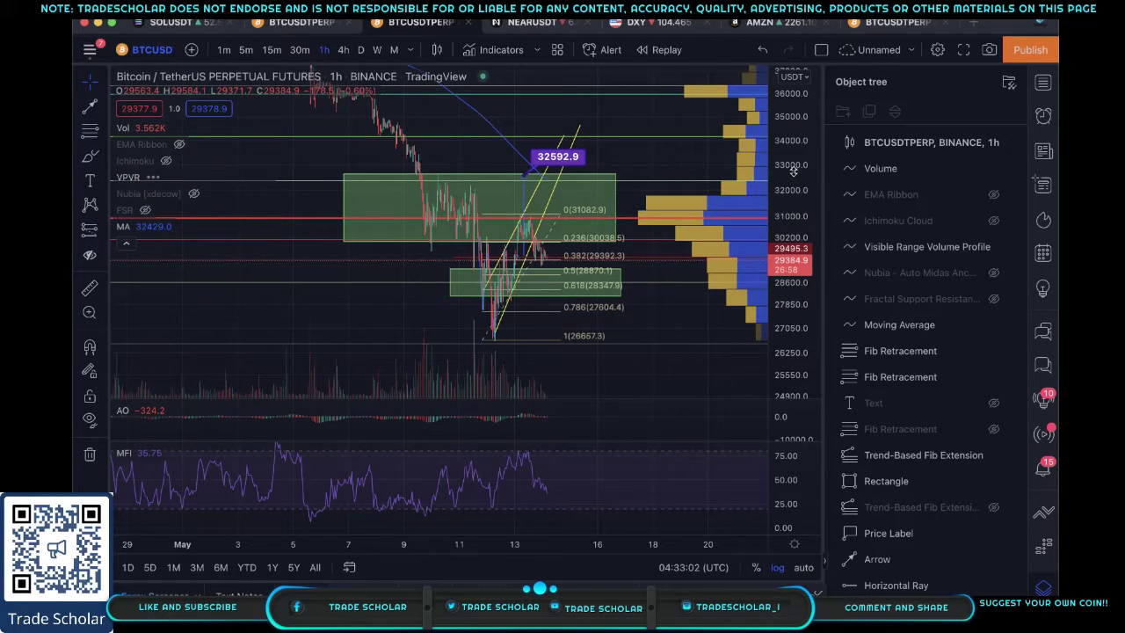
left_click_drag(793, 172, 801, 321)
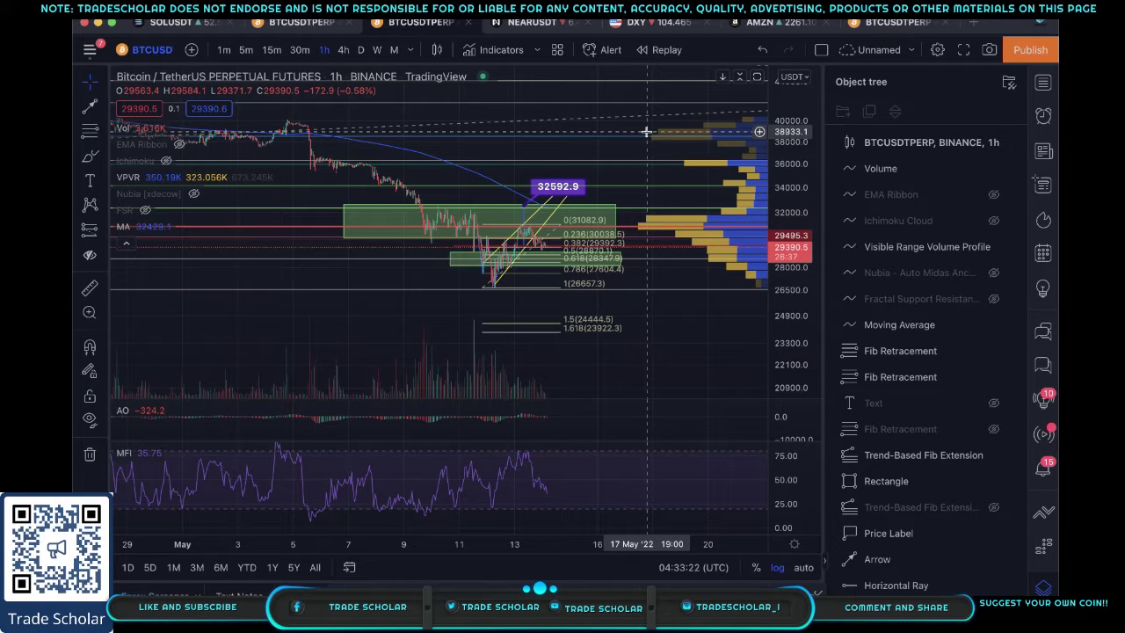
left_click(656, 143)
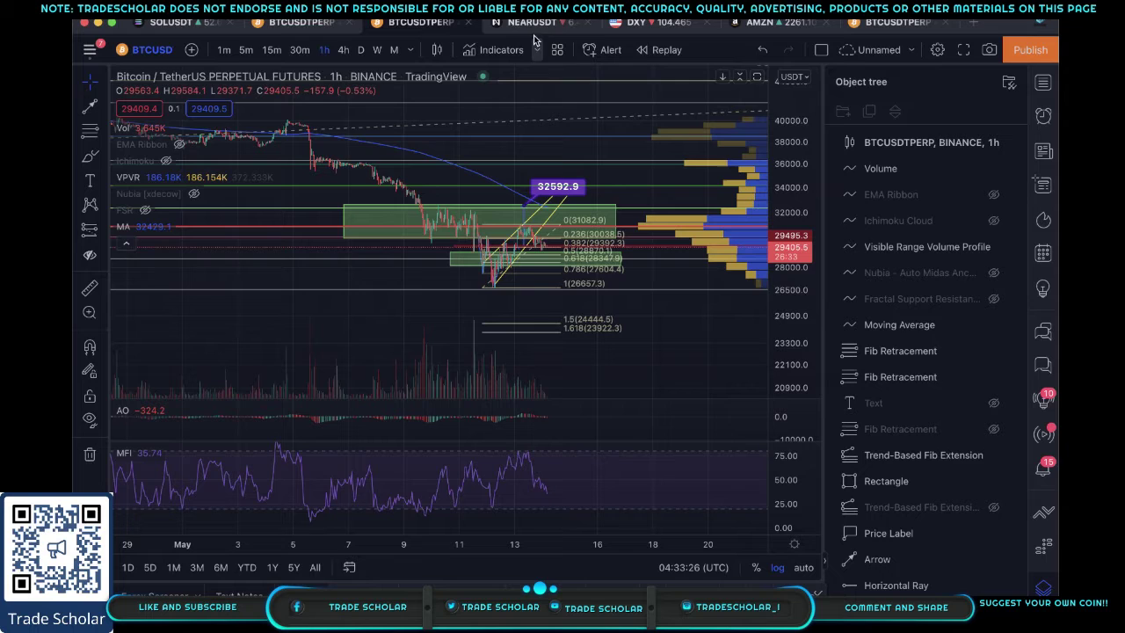
Step: Leave the DXY layout for BTCUSDTPERP on 4-hour candles, spanning March to June with all Fib levels visible
left_click(626, 26)
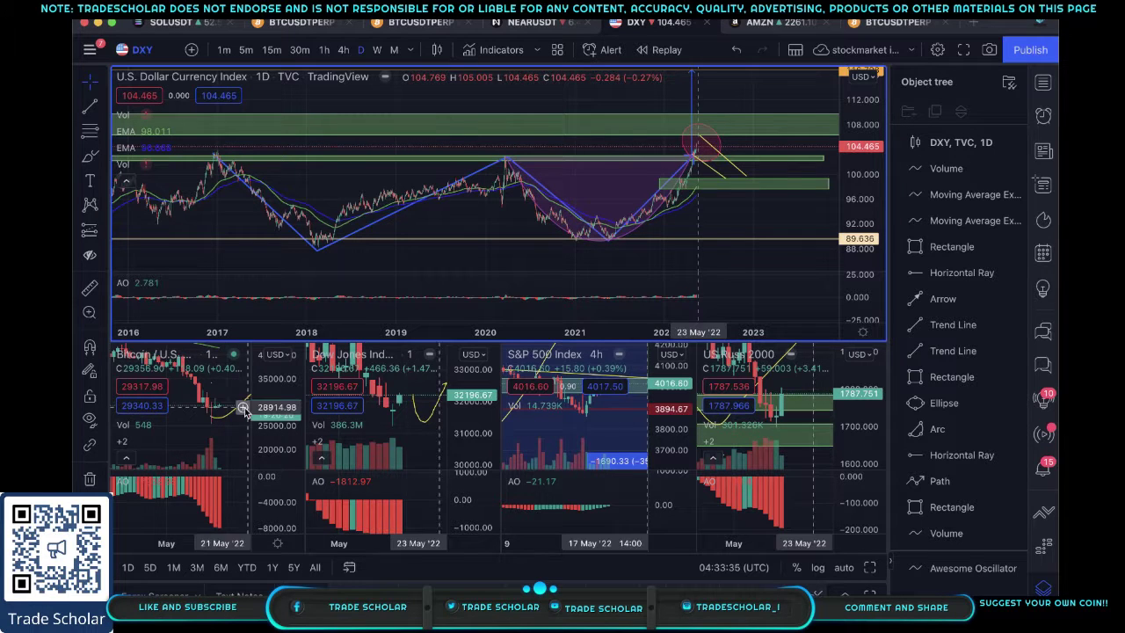
left_click(414, 21)
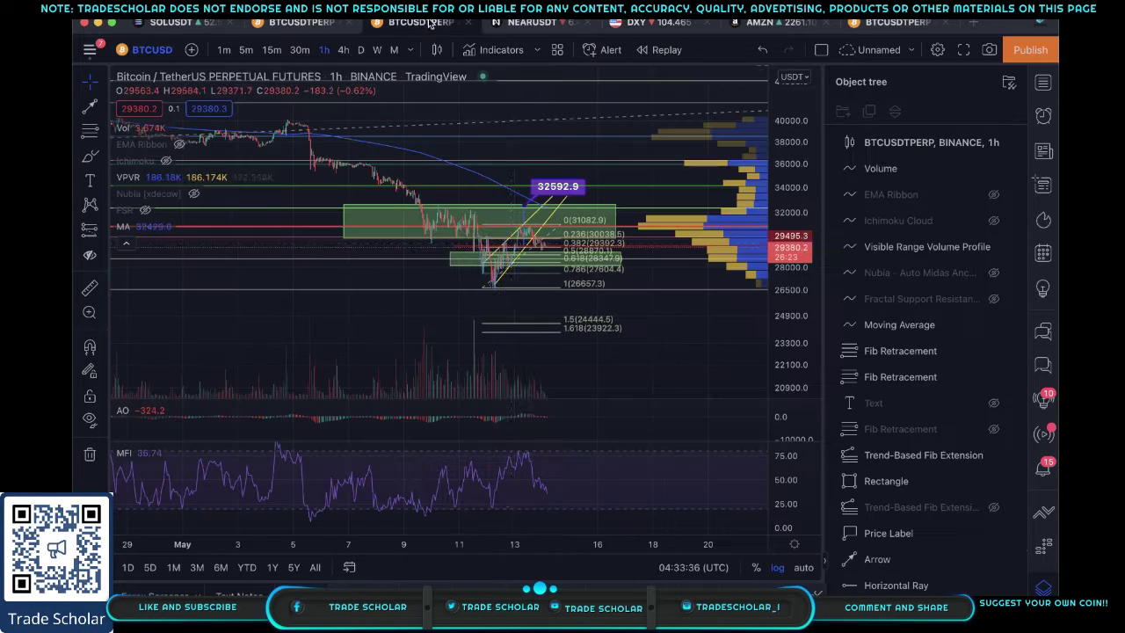
scroll(545, 334, "down", 3)
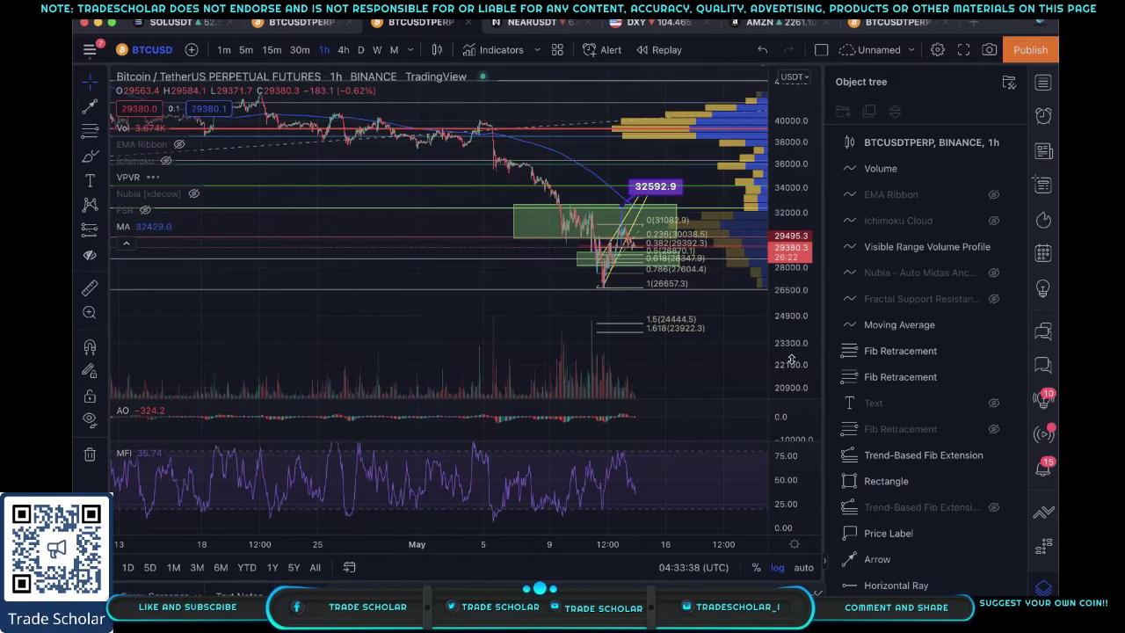
left_click_drag(783, 361, 772, 351)
left_click(343, 50)
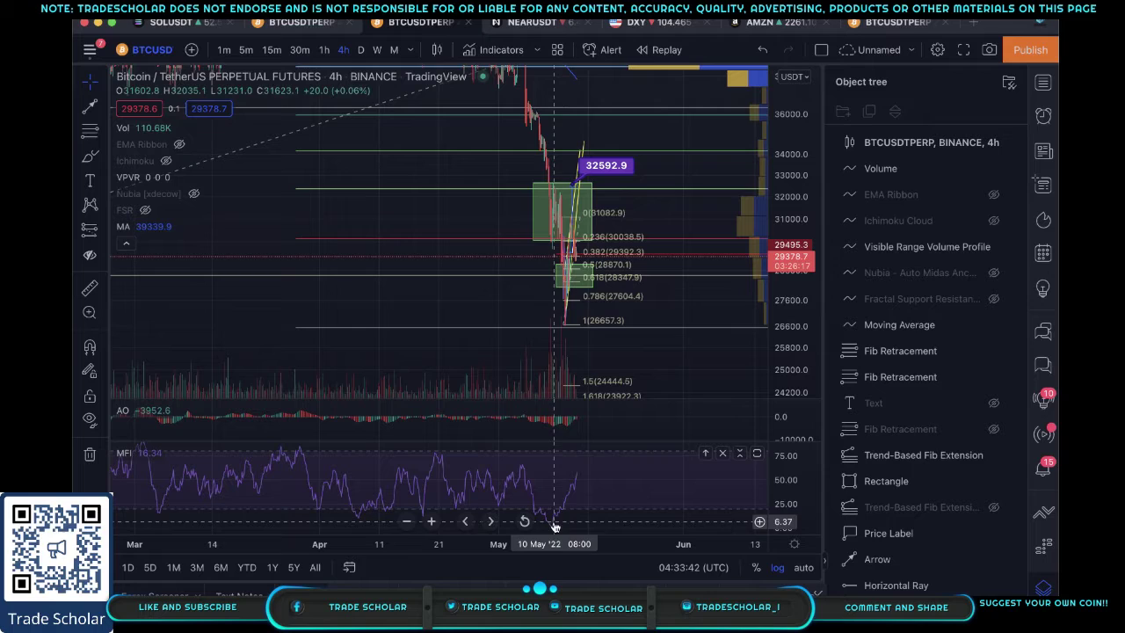
scroll(563, 510, "up", 5)
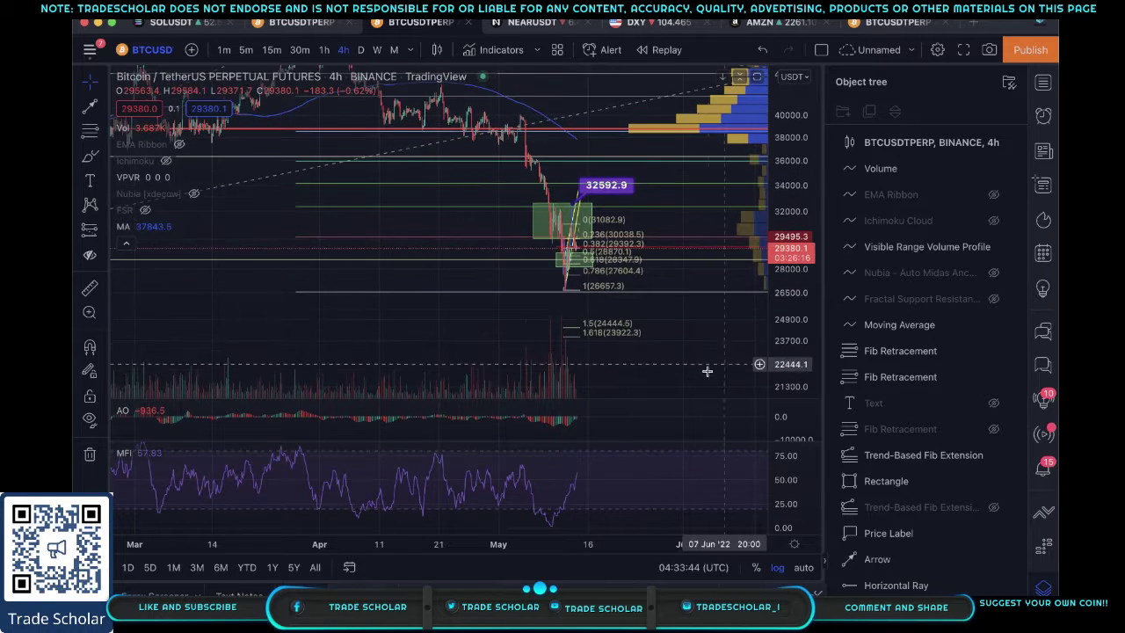
mouse_move(712, 365)
left_mouse_down()
mouse_move(264, 346)
mouse_move(738, 303)
mouse_move(682, 311)
left_mouse_up()
scroll(263, 346, "up", 5)
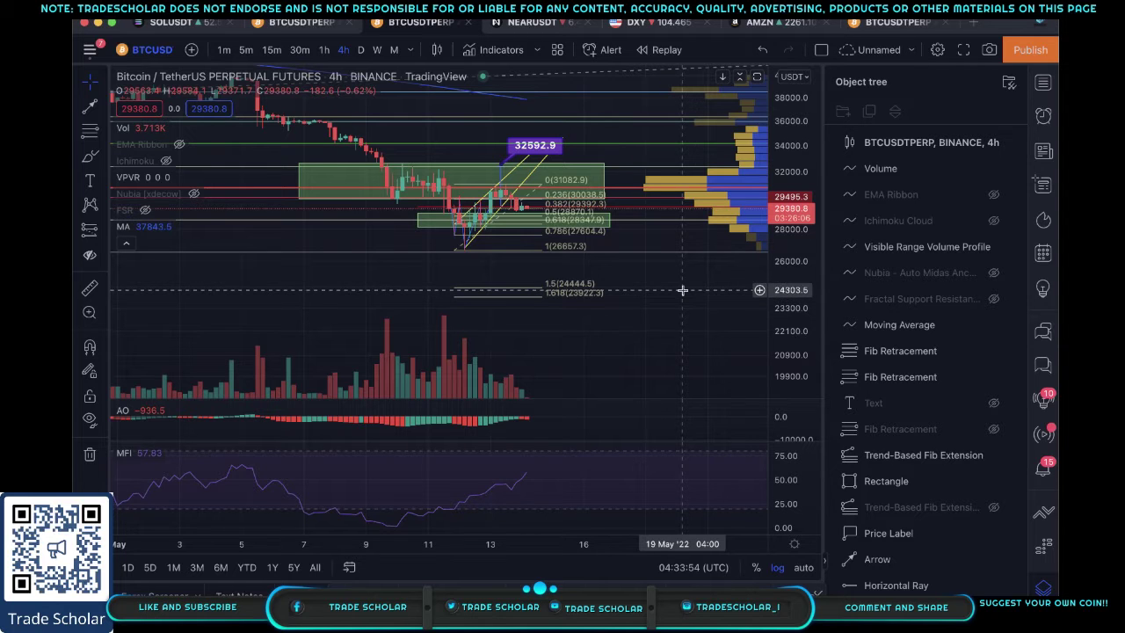
left_click_drag(788, 348, 783, 250)
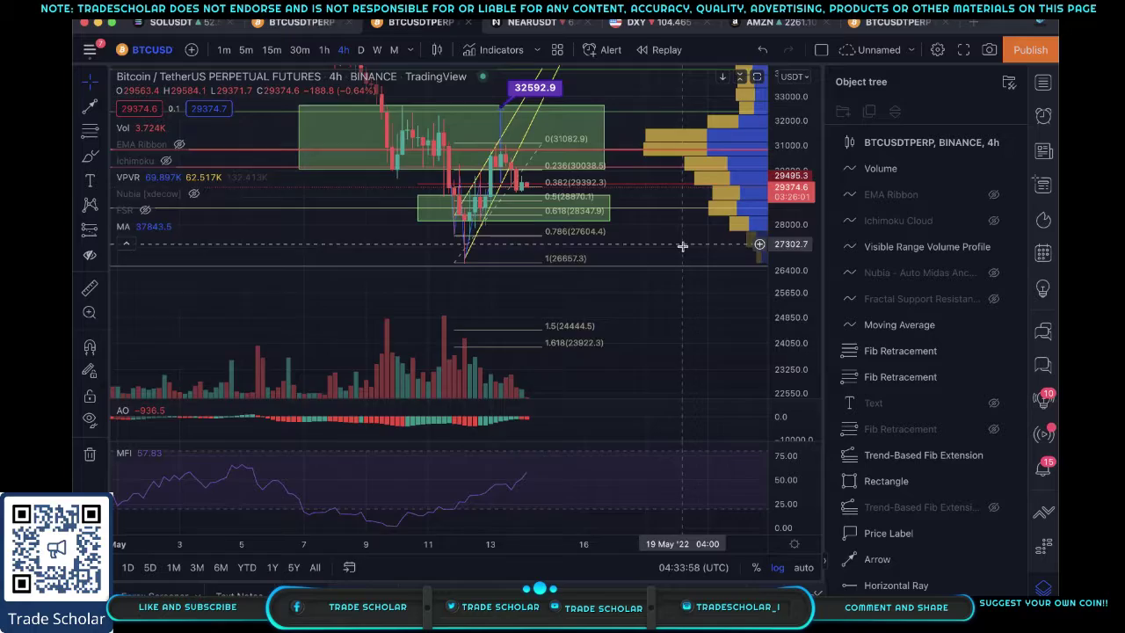
left_click_drag(682, 252, 654, 301)
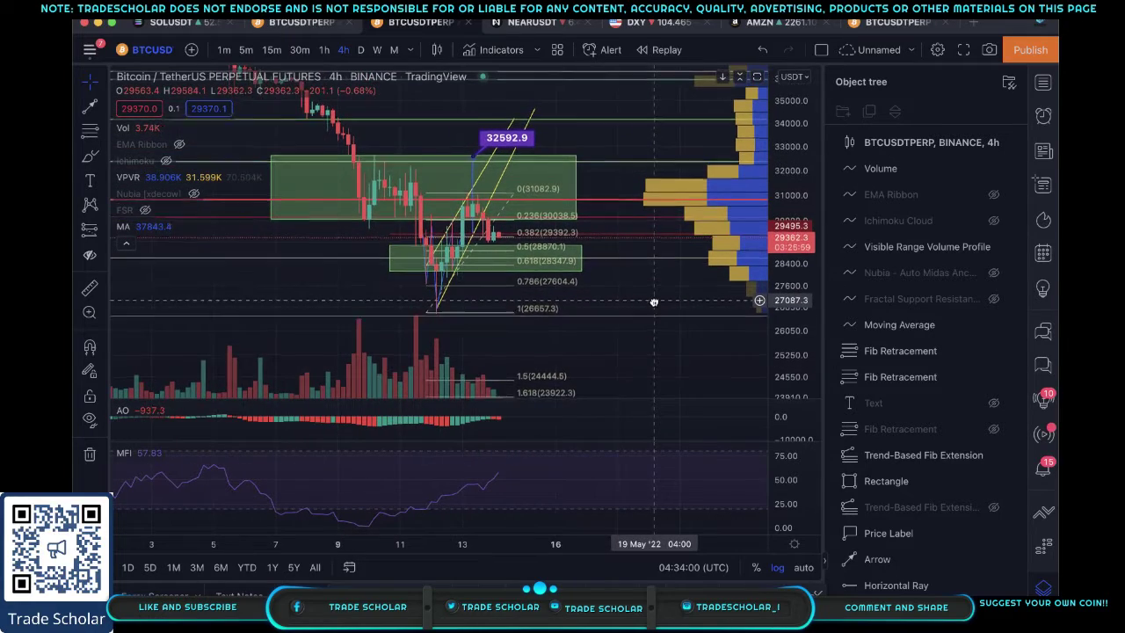
scroll(660, 308, "down", 5)
left_click_drag(777, 195, 777, 255)
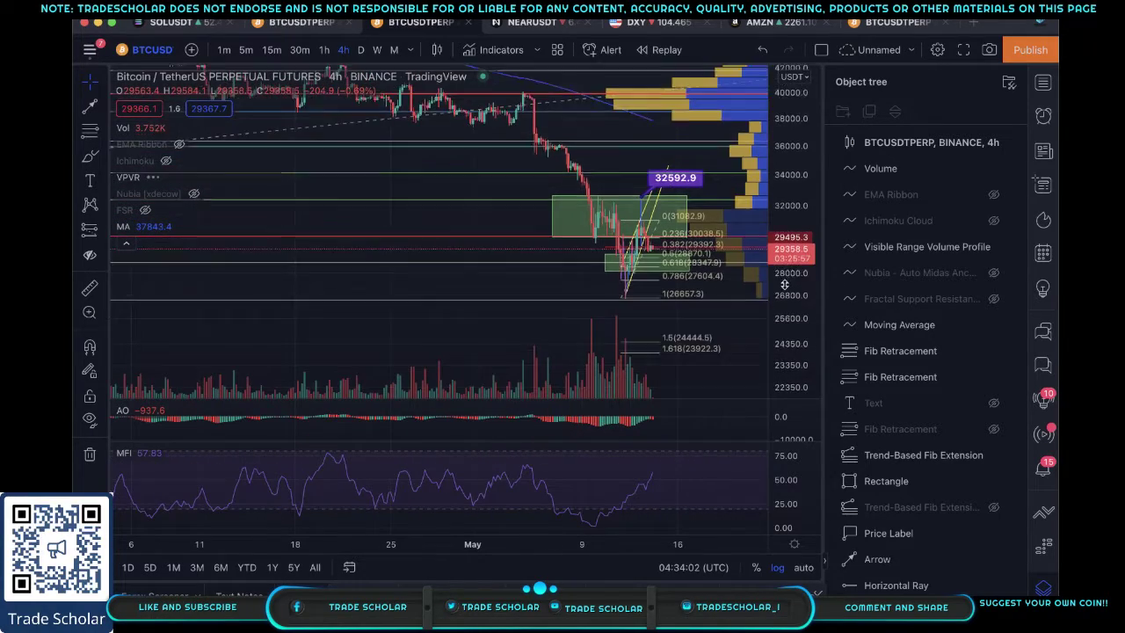
left_click_drag(756, 316, 405, 314)
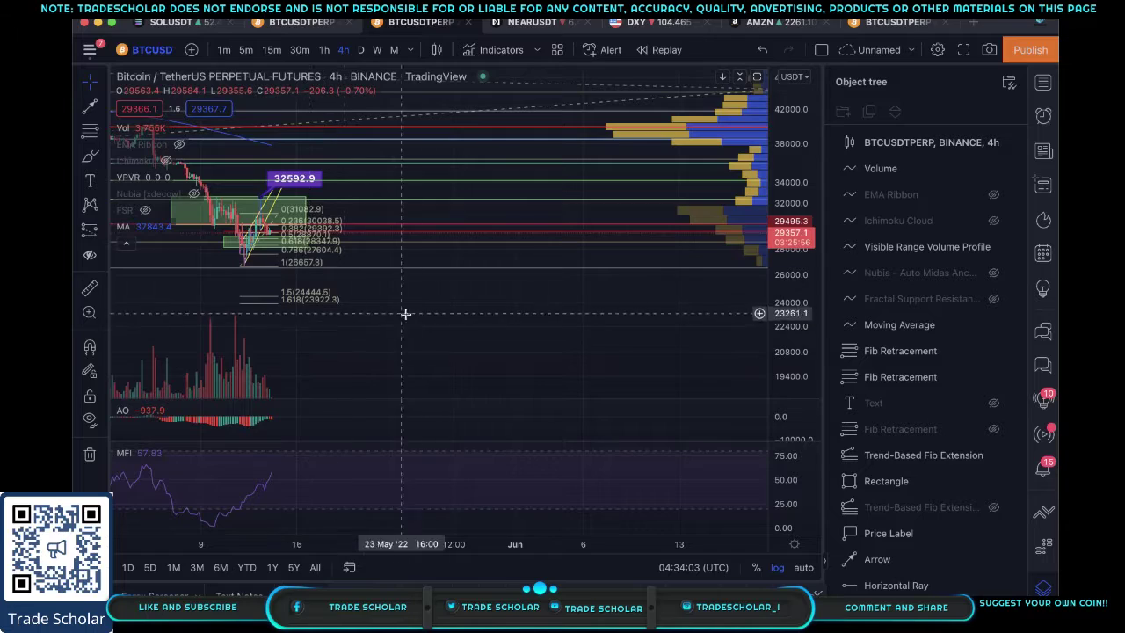
Step: Show BTCUSDTPERP weekly candles from 2020 to 2024 with the upper Fib extension levels, and close the Object tree
left_click(375, 50)
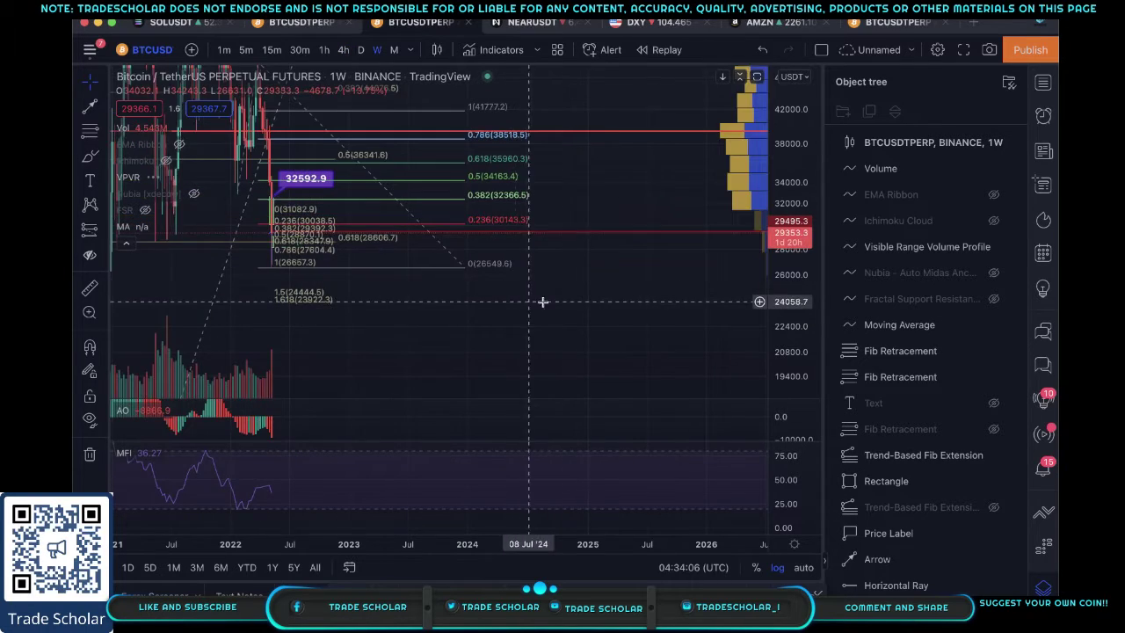
left_click_drag(299, 298, 610, 321)
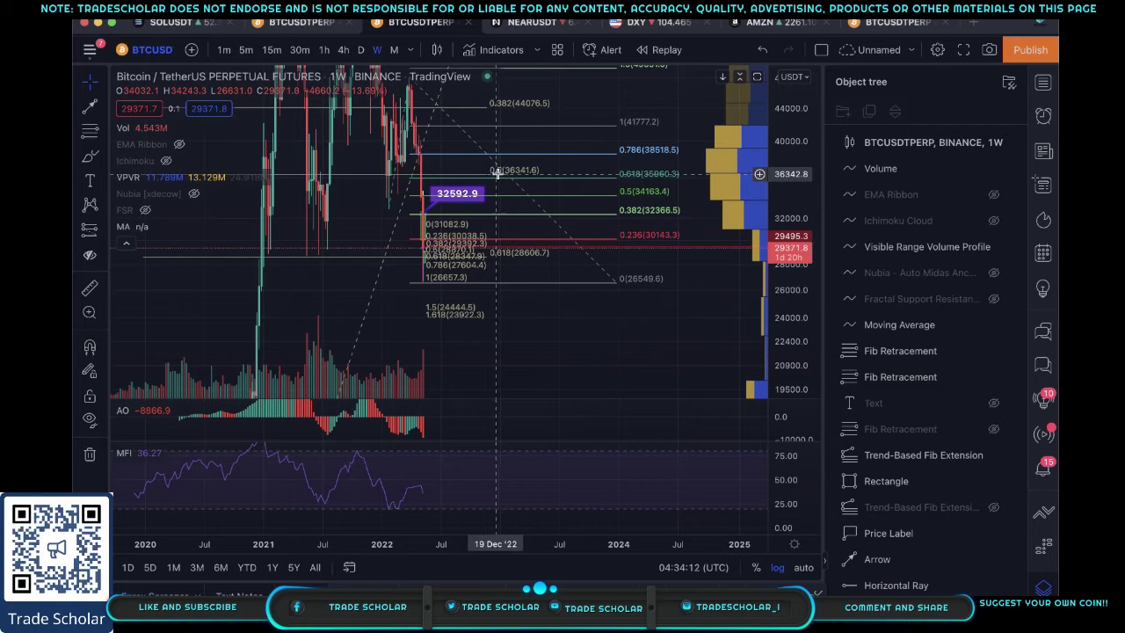
left_click_drag(545, 167, 535, 197)
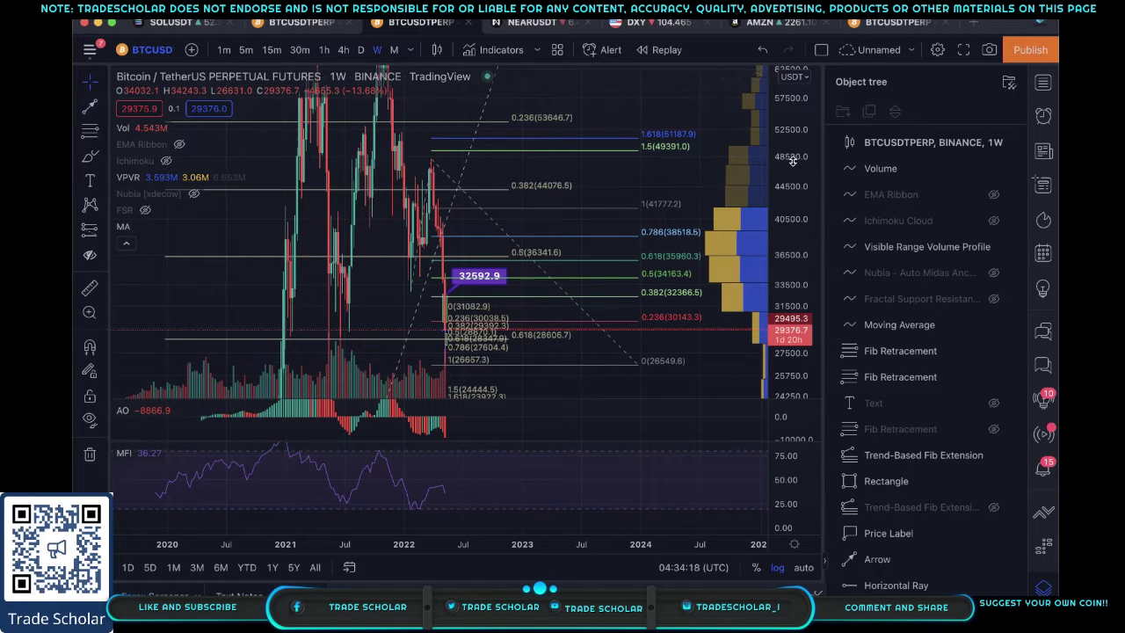
left_click_drag(793, 160, 793, 211)
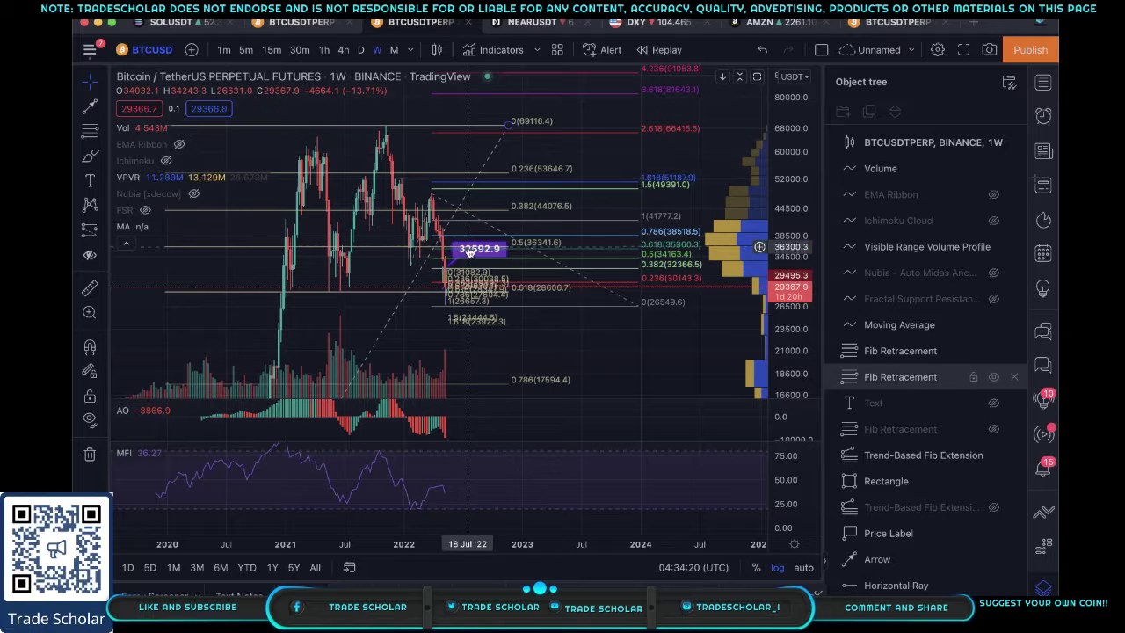
left_click(493, 188)
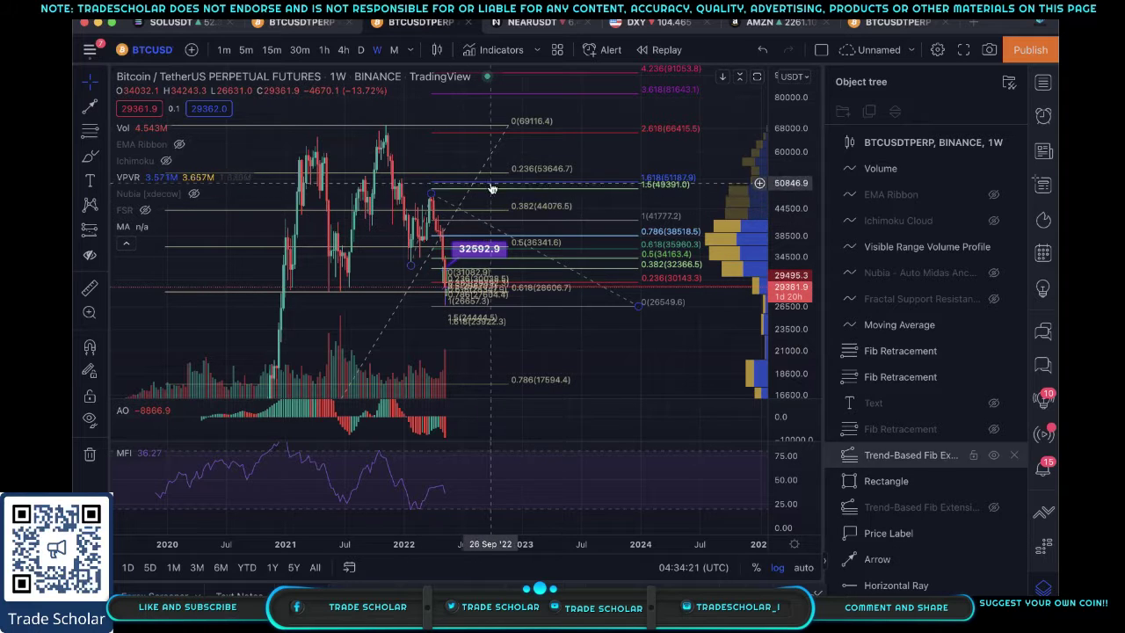
left_click(570, 189)
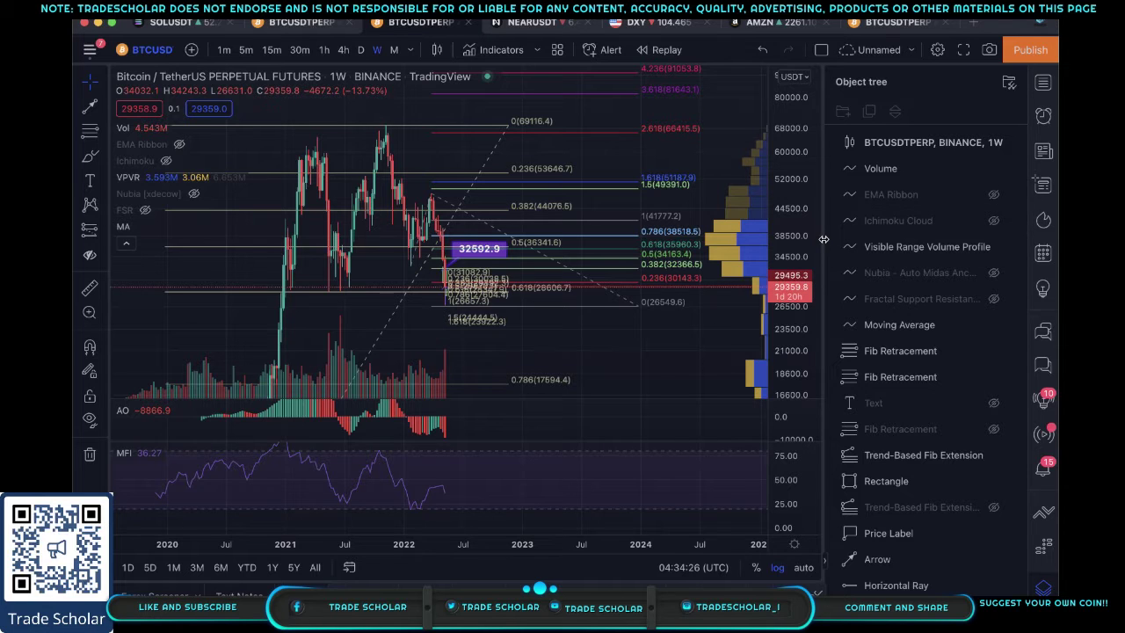
left_click(1044, 252)
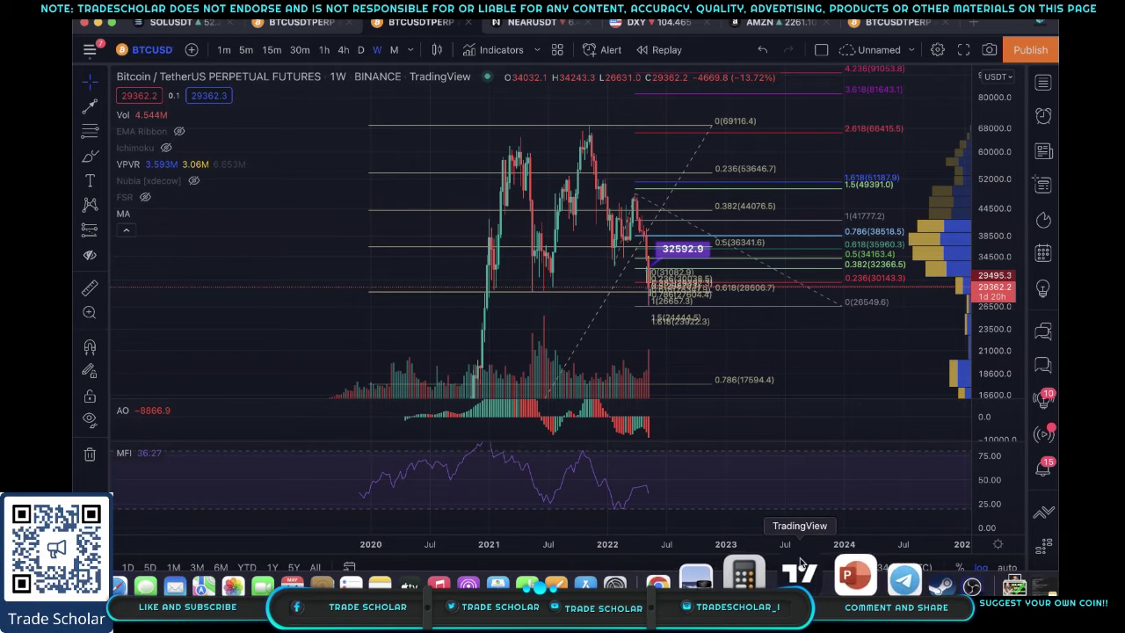
Step: Switch to Telegram and open the Trade Scholar group chat
left_click(902, 576)
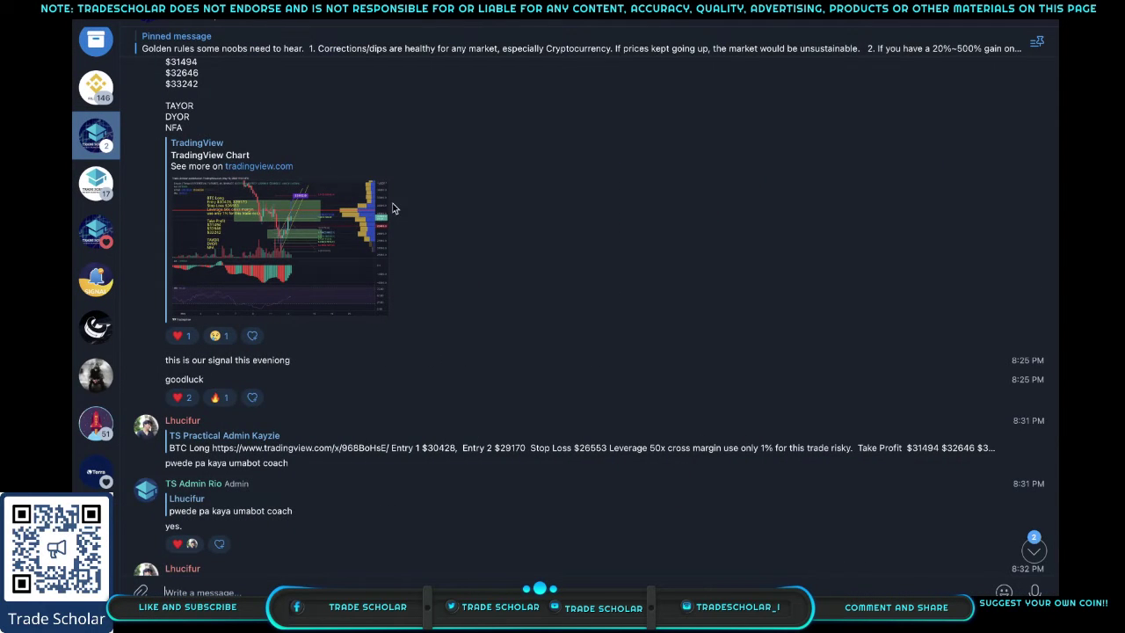
left_click(91, 195)
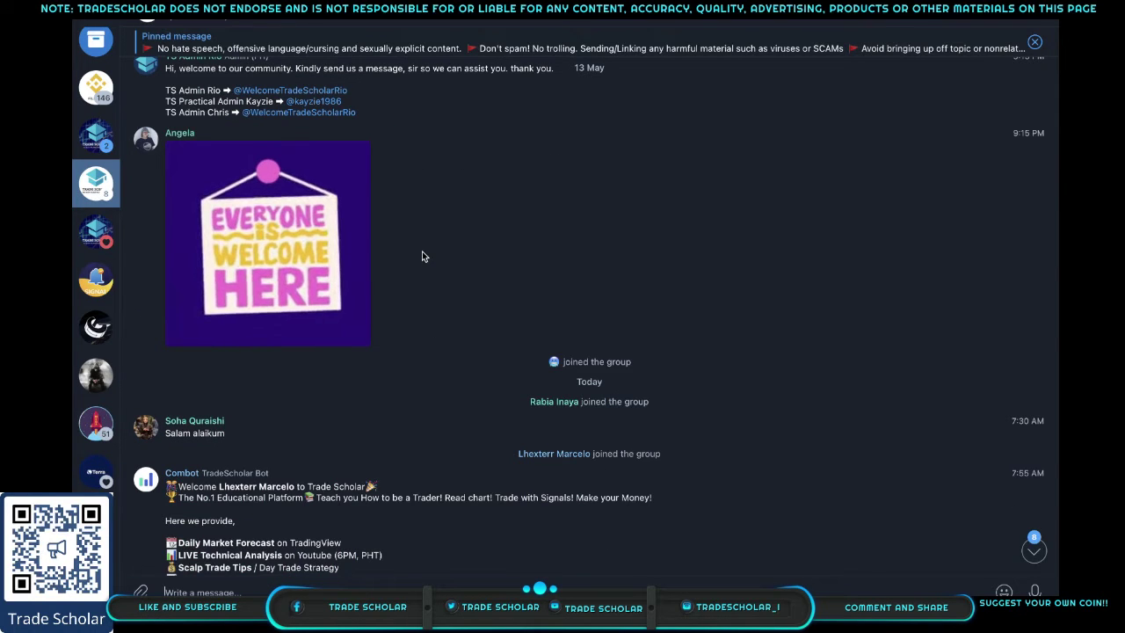
scroll(475, 292, "down", 10)
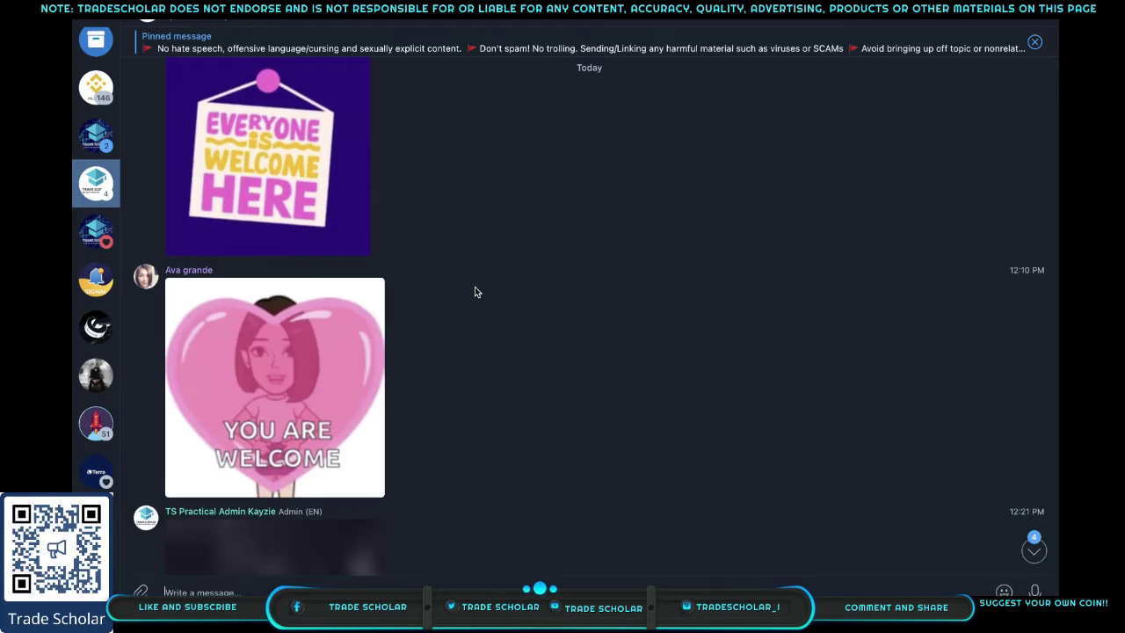
scroll(475, 291, "up", 5)
Step: Scroll through the Trade Scholar posts back to the bot's welcome message about forecasts and tutoring
scroll(479, 294, "down", 3)
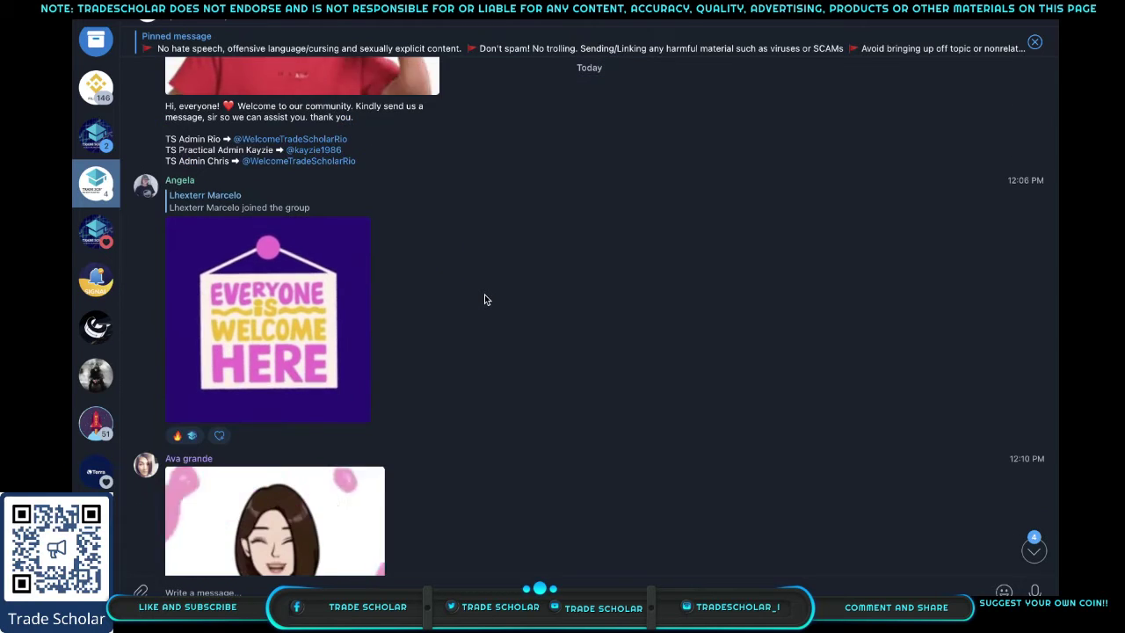
scroll(484, 300, "down", 4)
scroll(485, 300, "down", 5)
scroll(485, 301, "down", 5)
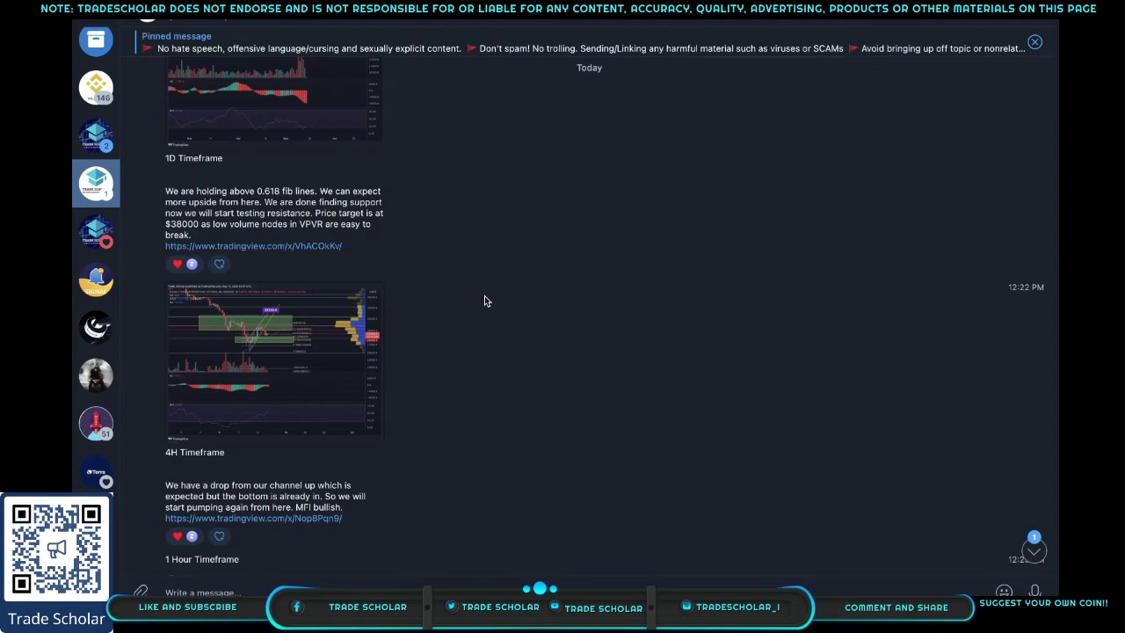
scroll(484, 301, "down", 1)
scroll(485, 300, "down", 2)
scroll(485, 300, "down", 4)
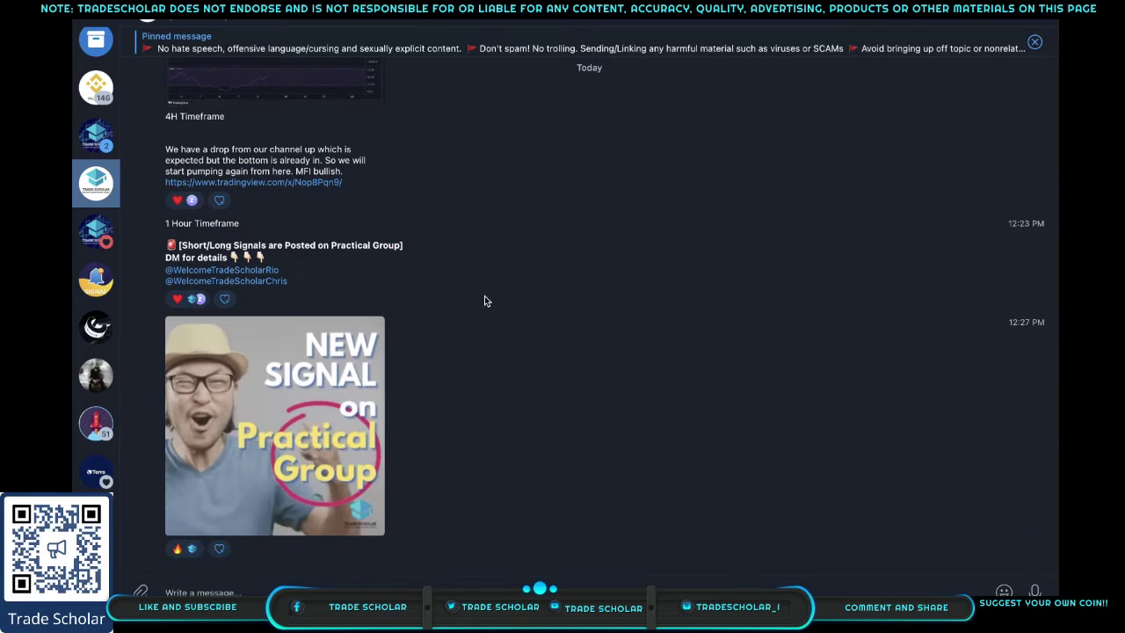
scroll(484, 301, "up", 7)
scroll(485, 301, "up", 5)
scroll(484, 301, "up", 6)
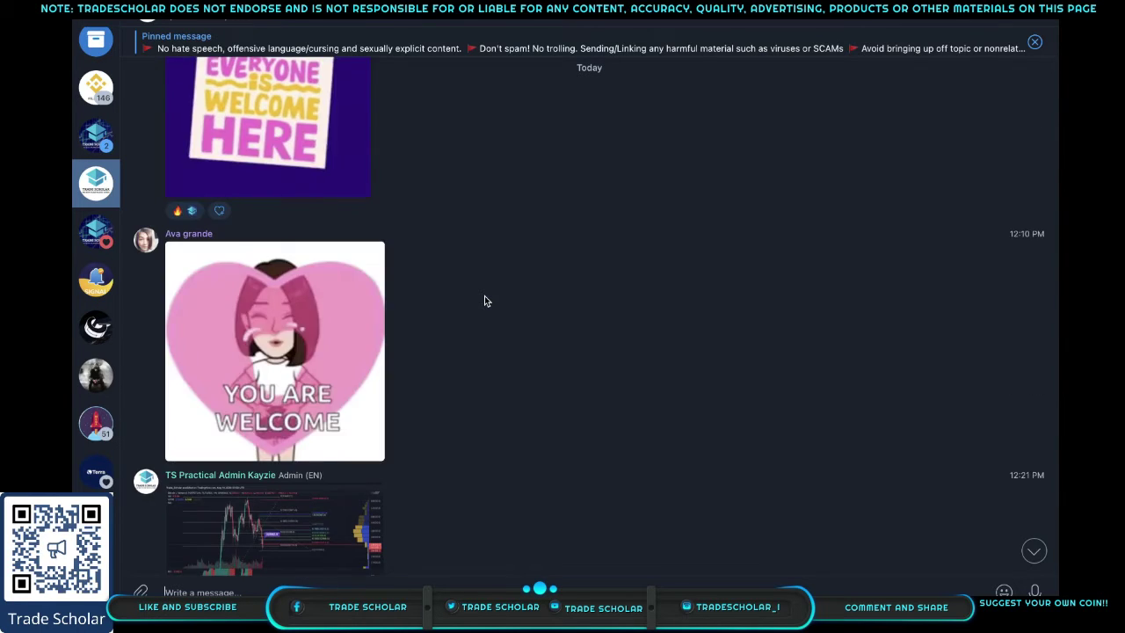
scroll(484, 301, "up", 6)
scroll(484, 301, "up", 9)
scroll(485, 297, "up", 5)
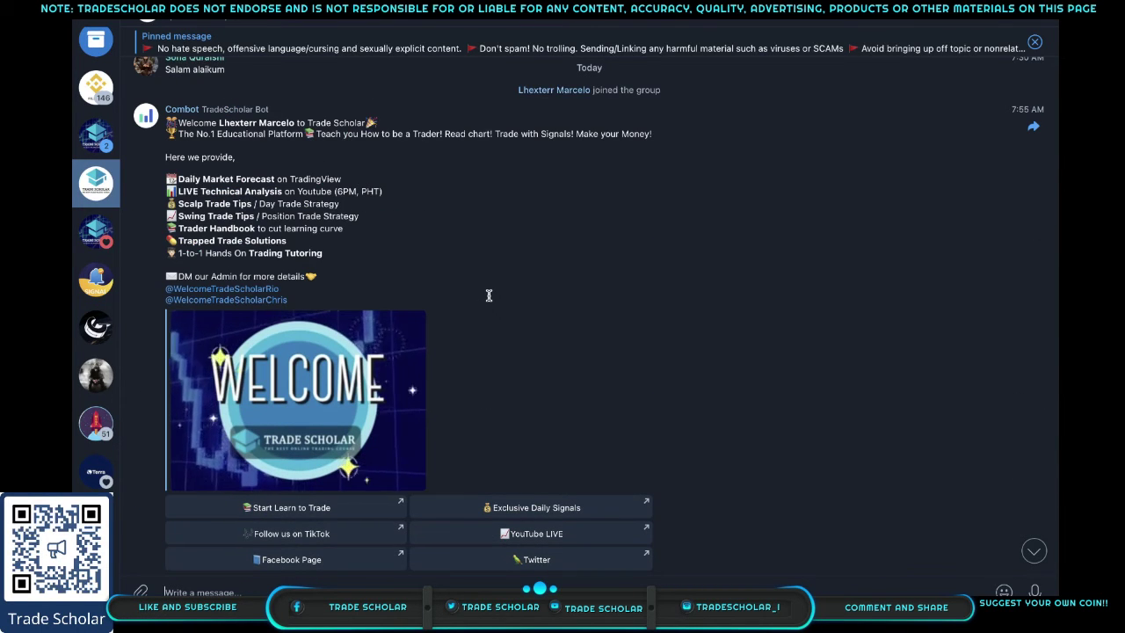